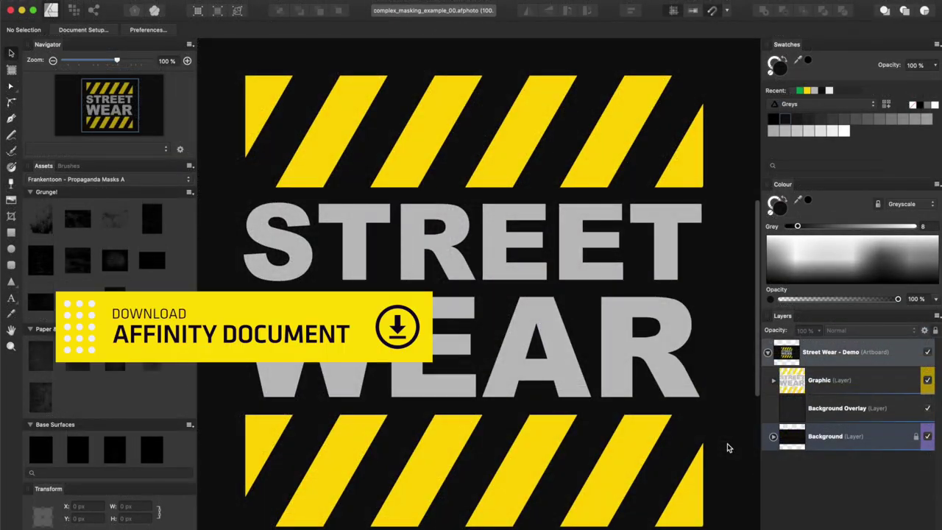
Inspect the layers: STREET WEAR lettering, hazard stripes group, Graphic, Background Overlay and Background
{"action": "left_click", "coordinate": [613, 347]}
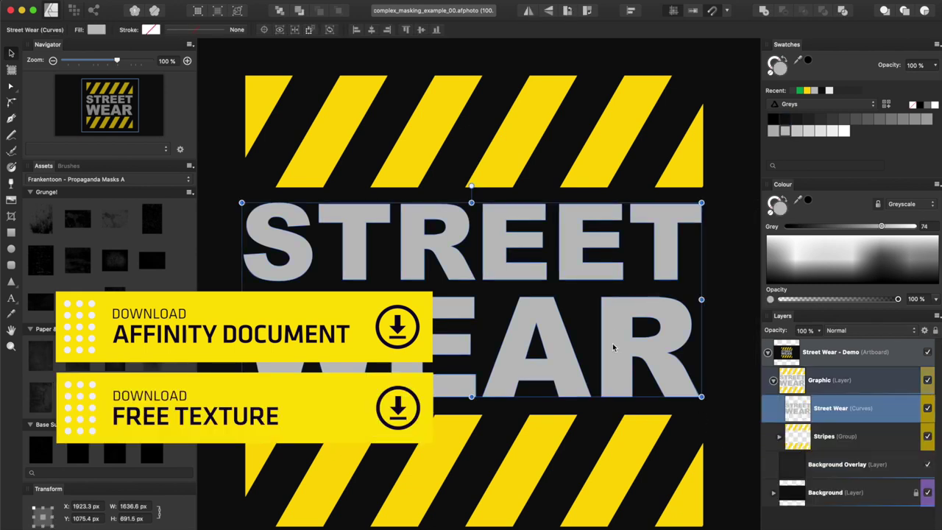
{"action": "left_click", "coordinate": [816, 436]}
{"action": "left_click", "coordinate": [773, 381]}
{"action": "left_click", "coordinate": [844, 381]}
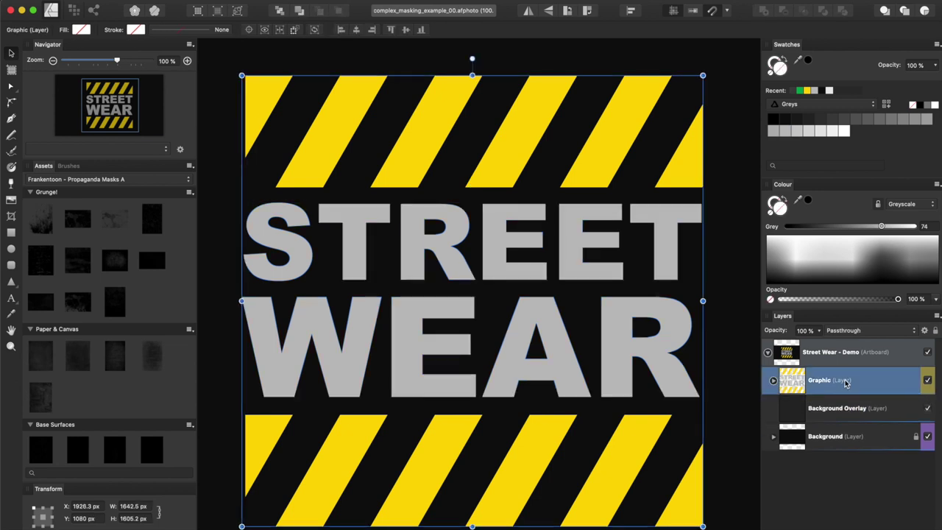
{"action": "left_click", "coordinate": [847, 411]}
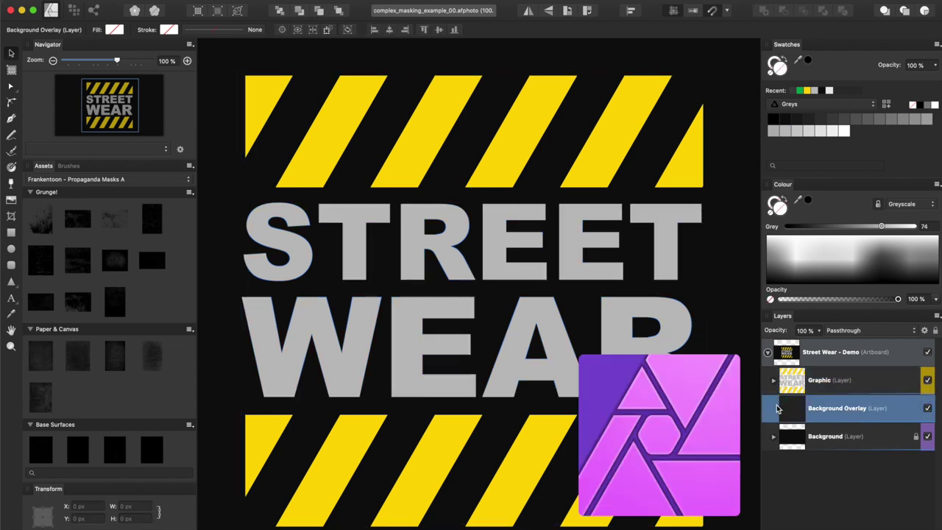
{"action": "left_click", "coordinate": [837, 438]}
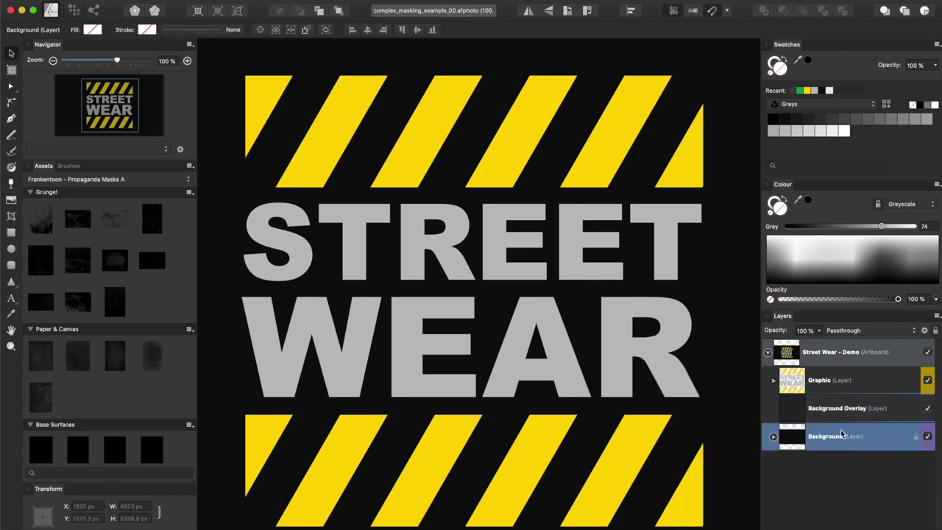
{"action": "left_click", "coordinate": [846, 412]}
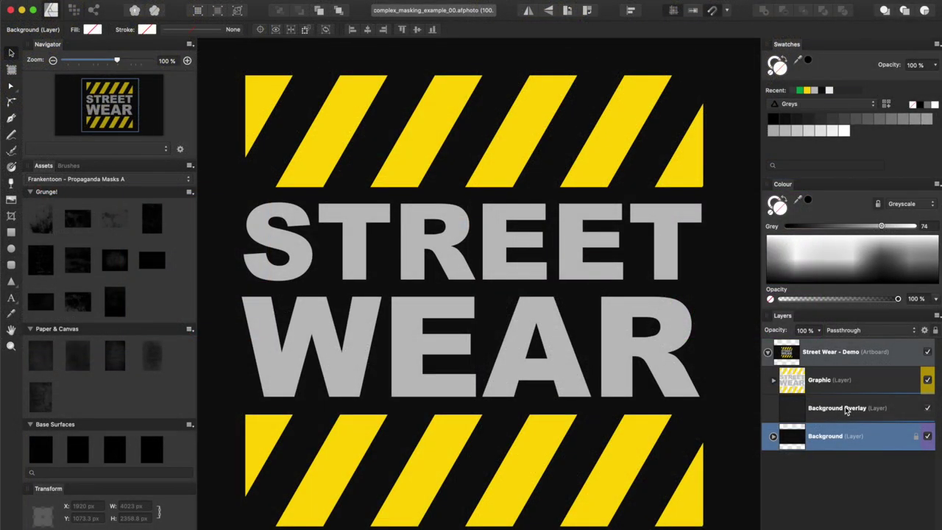
With Background Overlay targeted, choose asphalt_texture_01.jpg to place through File > Place
{"action": "left_click", "coordinate": [847, 411]}
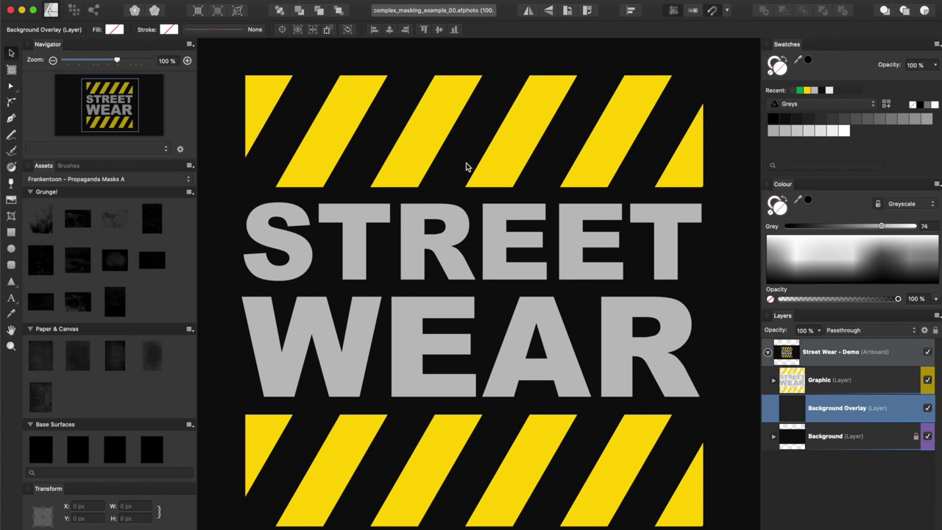
{"action": "left_click", "coordinate": [109, 1]}
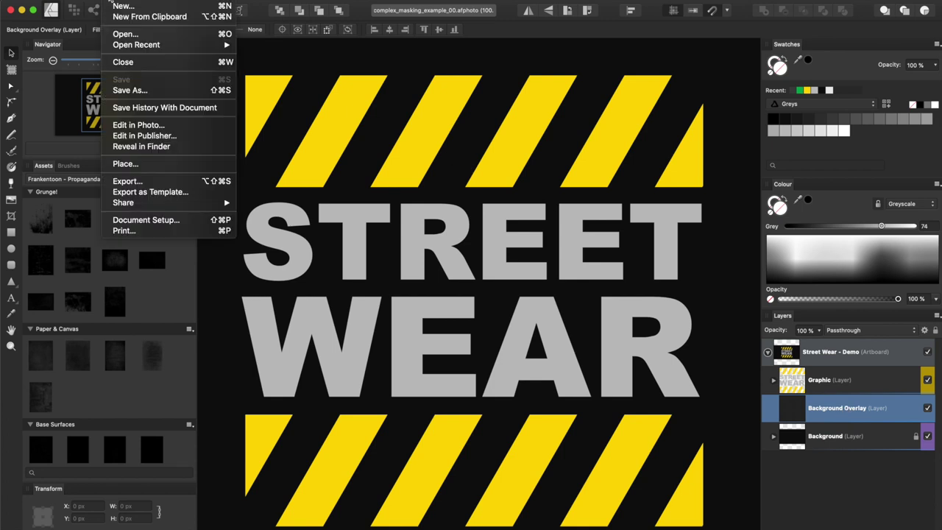
{"action": "left_click", "coordinate": [197, 165]}
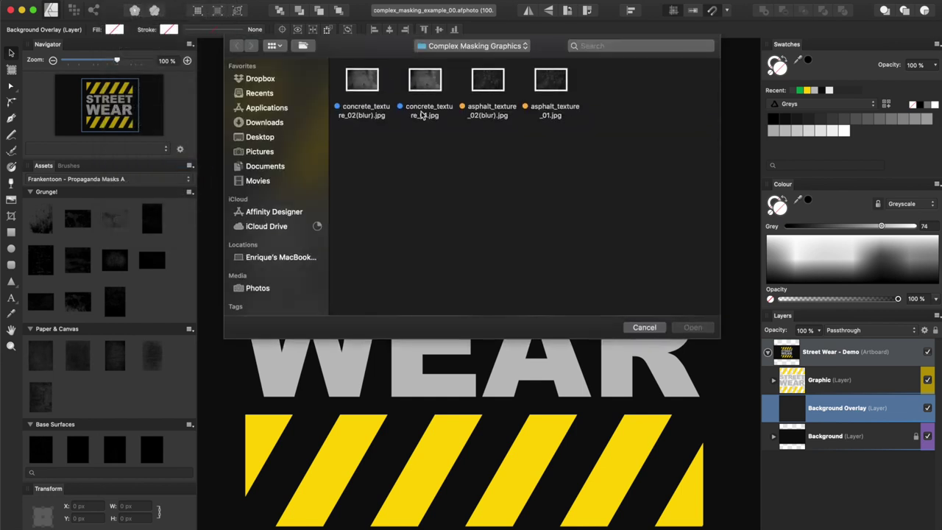
{"action": "left_click", "coordinate": [559, 80]}
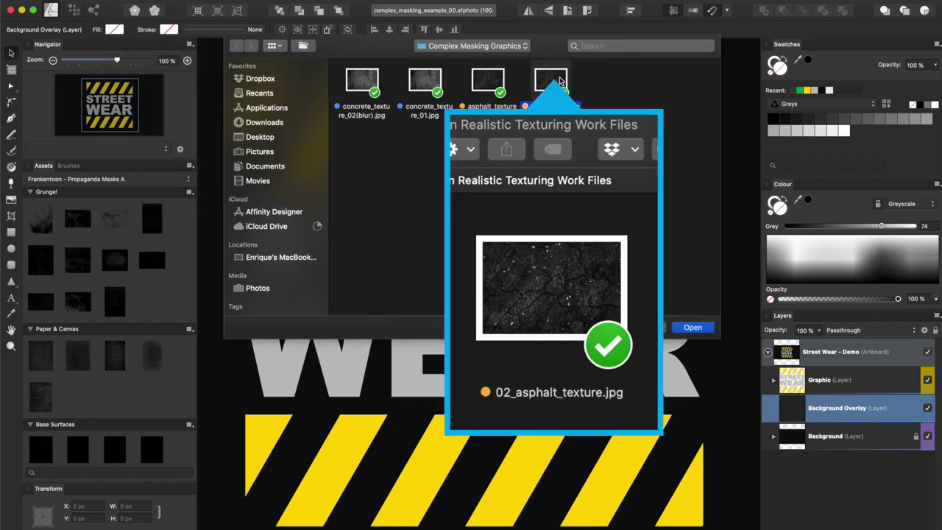
{"action": "left_click", "coordinate": [689, 329]}
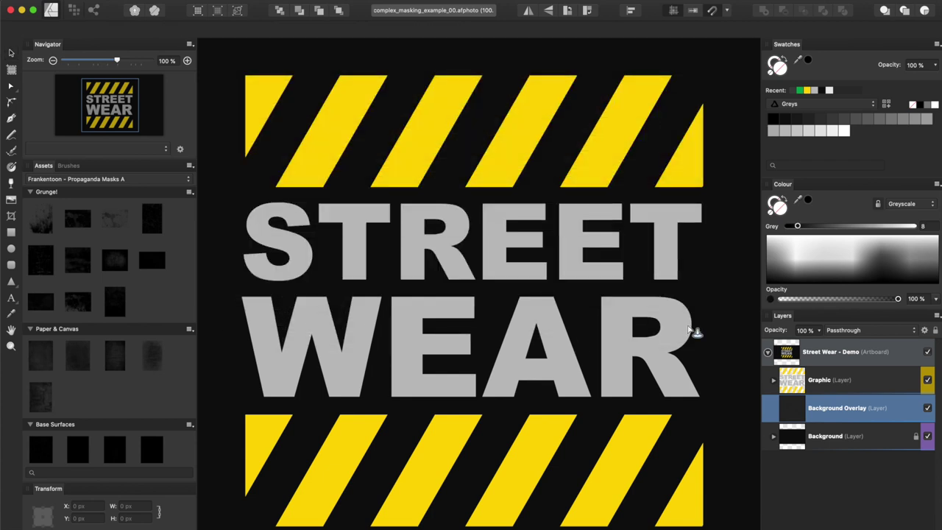
Place the asphalt texture on the artboard and centre it horizontally and vertically
{"action": "left_click", "coordinate": [409, 195]}
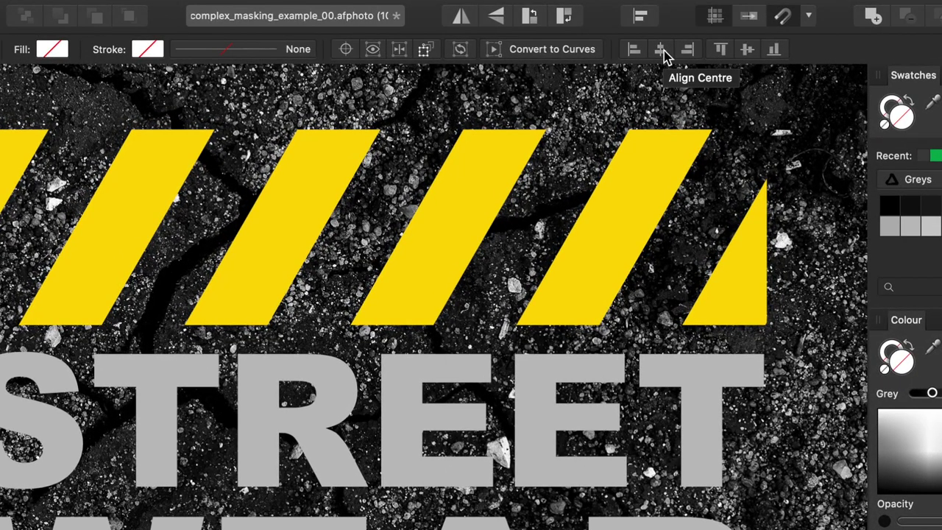
{"action": "left_click", "coordinate": [664, 53]}
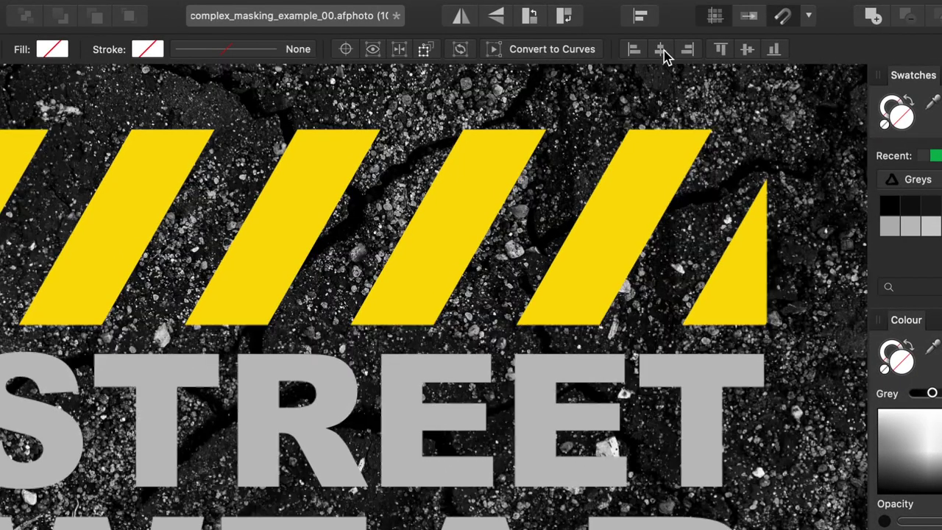
{"action": "left_click", "coordinate": [746, 50]}
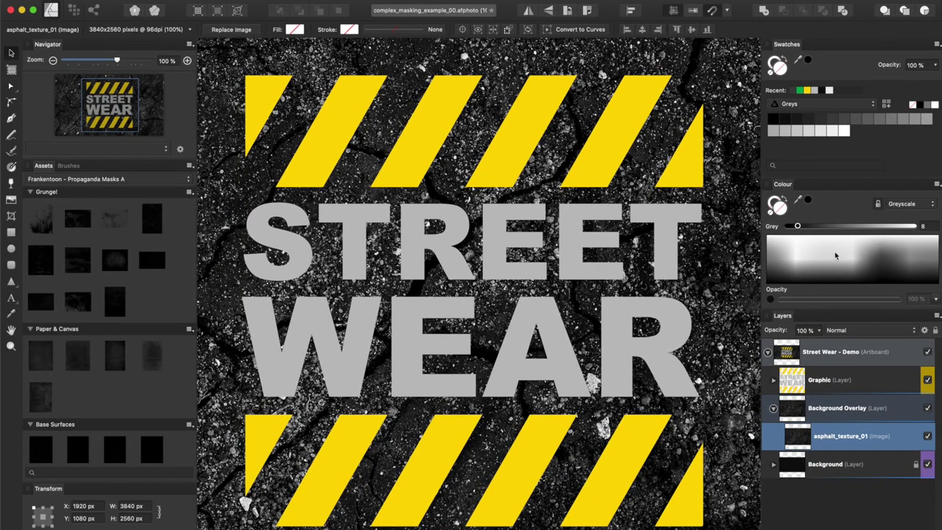
Lower the asphalt texture layer's opacity to 75%
{"action": "left_click", "coordinate": [820, 333]}
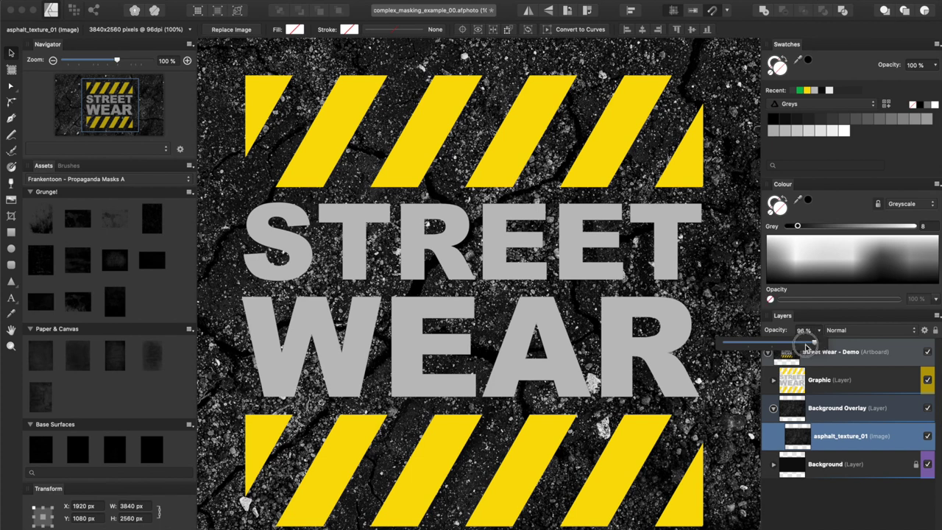
{"action": "left_click_drag", "start_coordinate": [819, 343], "coordinate": [794, 351]}
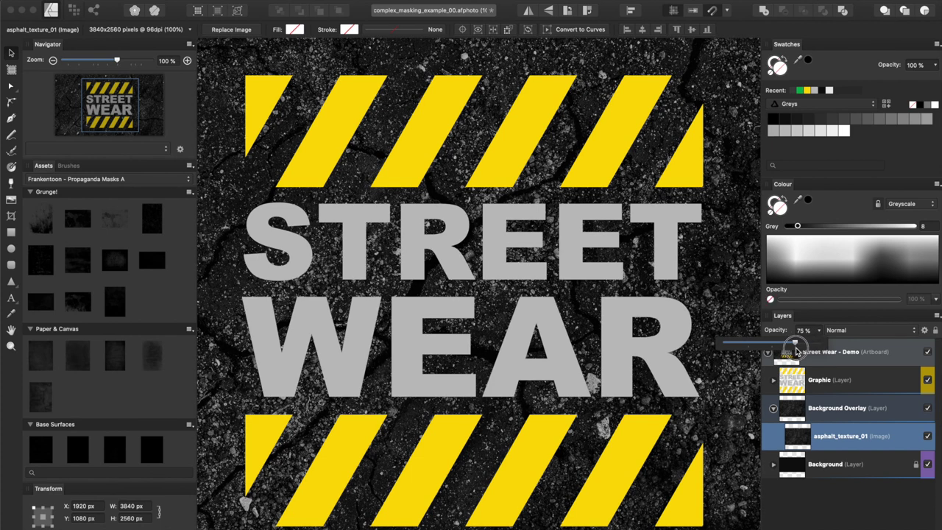
{"action": "double_click", "coordinate": [839, 434]}
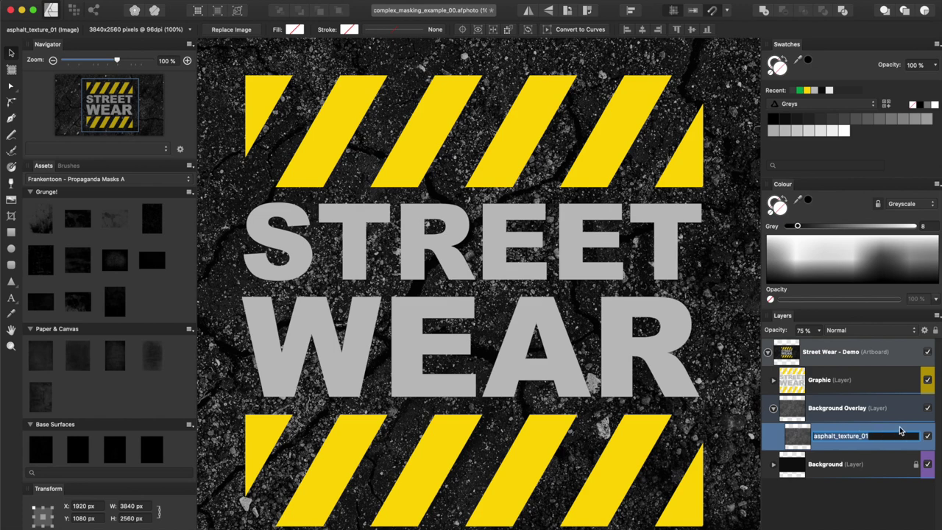
Duplicate the asphalt texture layer with Cmd+J and move the copy above the Graphic layer
{"action": "key", "text": "Return"}
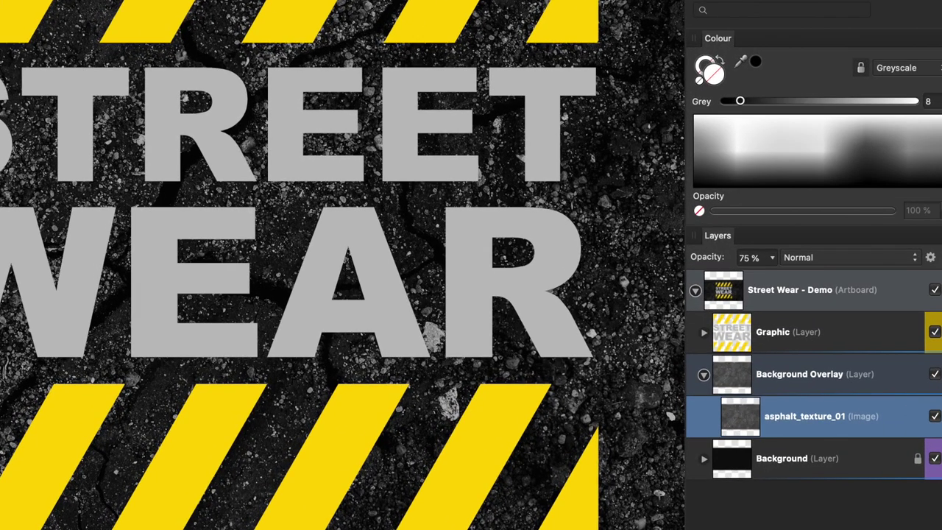
{"action": "key", "text": "super+j"}
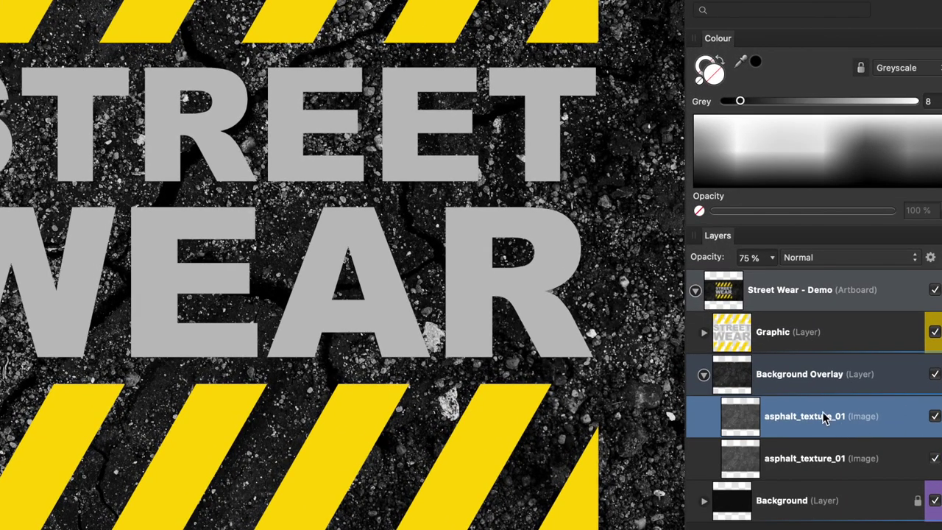
{"action": "left_click_drag", "start_coordinate": [817, 416], "coordinate": [786, 324]}
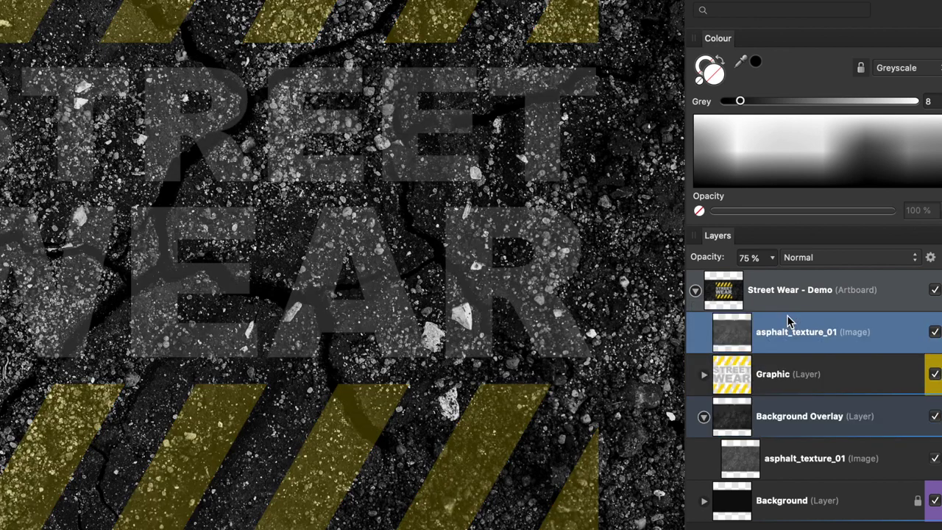
{"action": "left_click", "coordinate": [704, 417]}
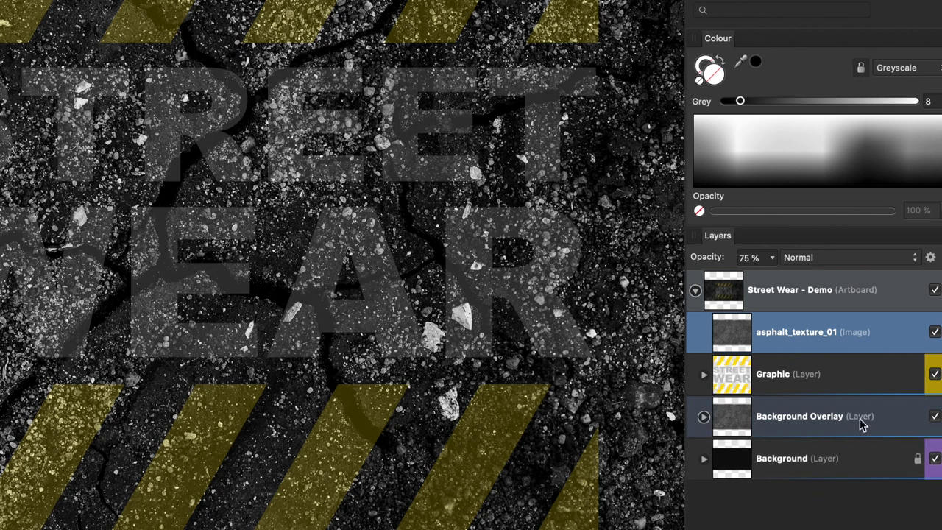
{"action": "left_click", "coordinate": [862, 423]}
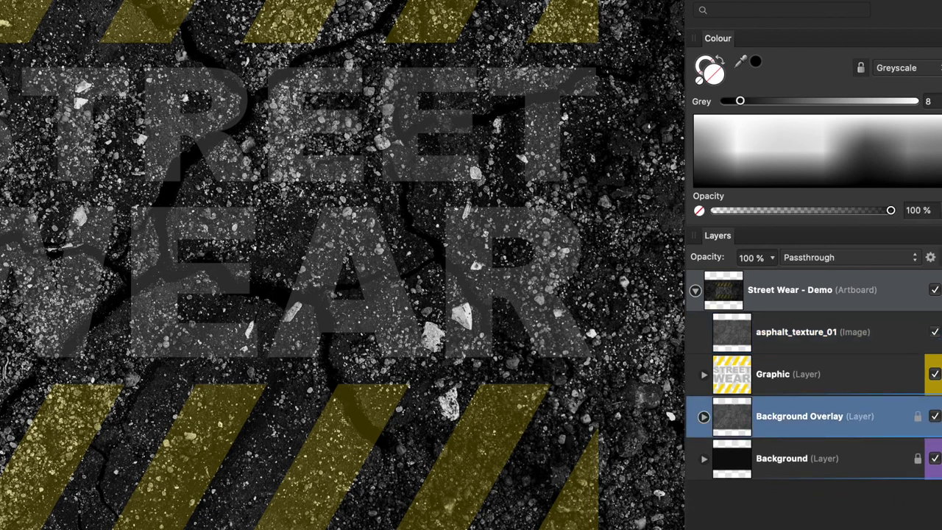
Raise the top asphalt texture copy's opacity to 100%
{"action": "left_click", "coordinate": [807, 340]}
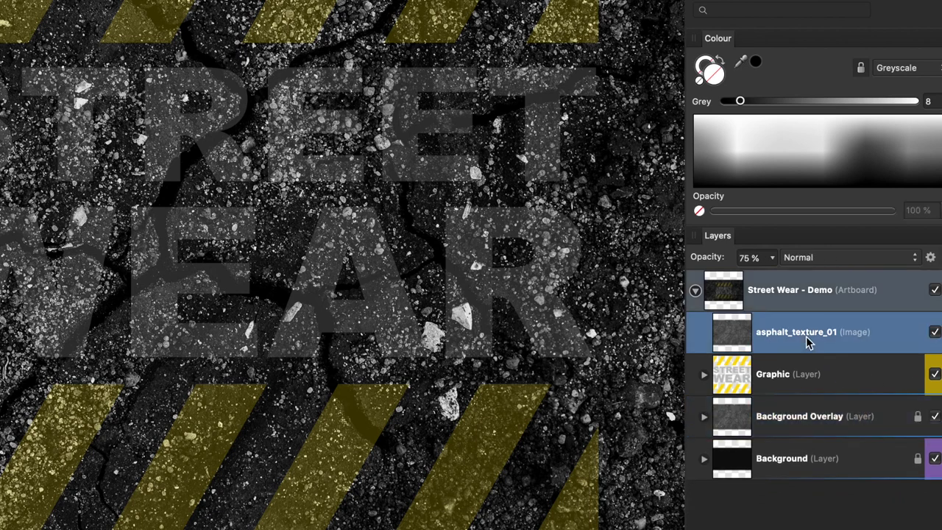
{"action": "left_click", "coordinate": [771, 258]}
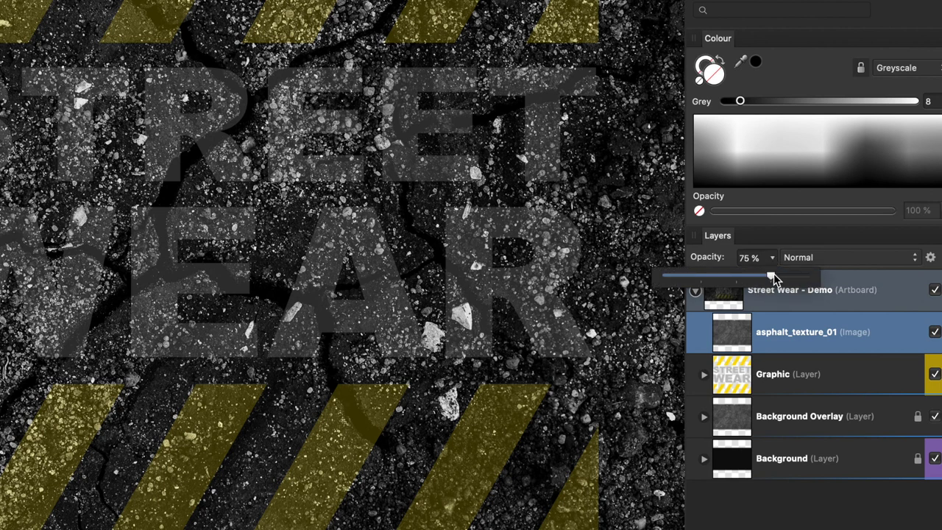
{"action": "left_click_drag", "start_coordinate": [773, 273], "coordinate": [891, 287]}
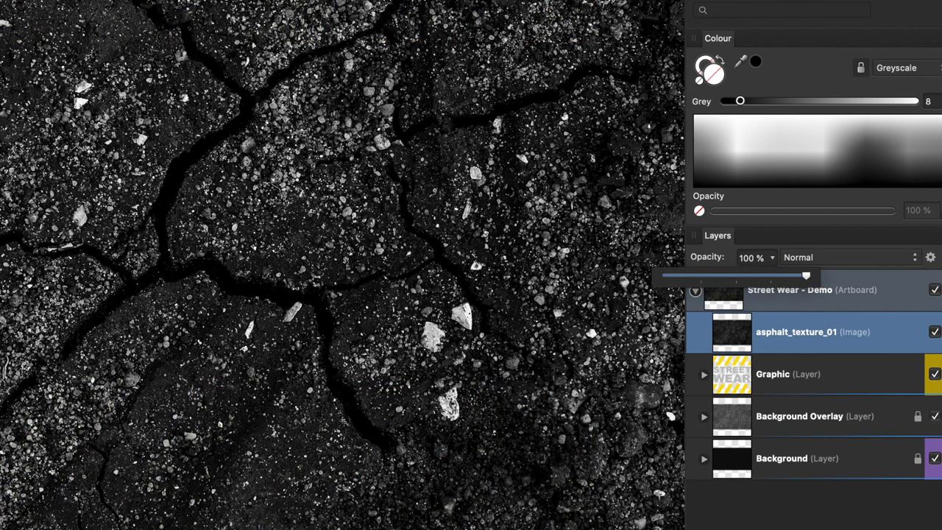
Add a Levels adjustment above asphalt_texture_01 with Black 7%, White 30%, Gamma 0.25
{"action": "left_click", "coordinate": [835, 250]}
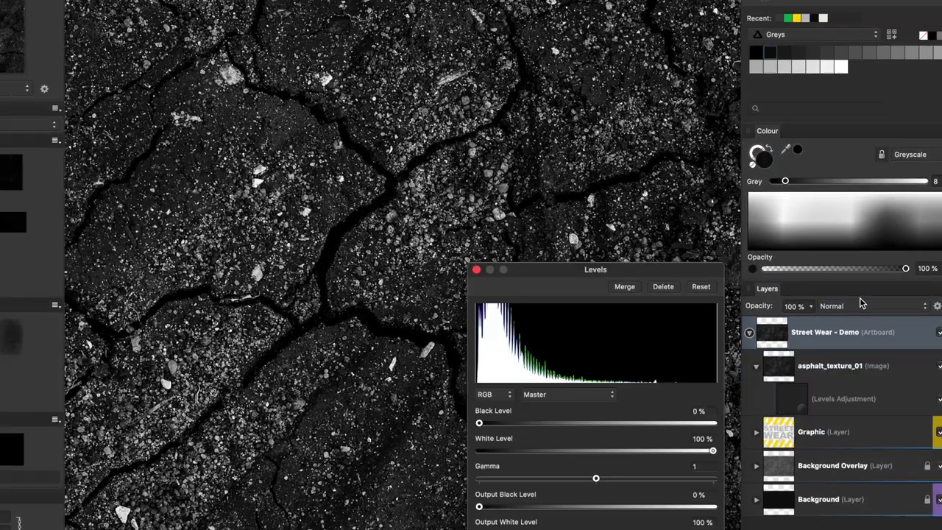
{"action": "left_click_drag", "start_coordinate": [793, 398], "coordinate": [897, 379]}
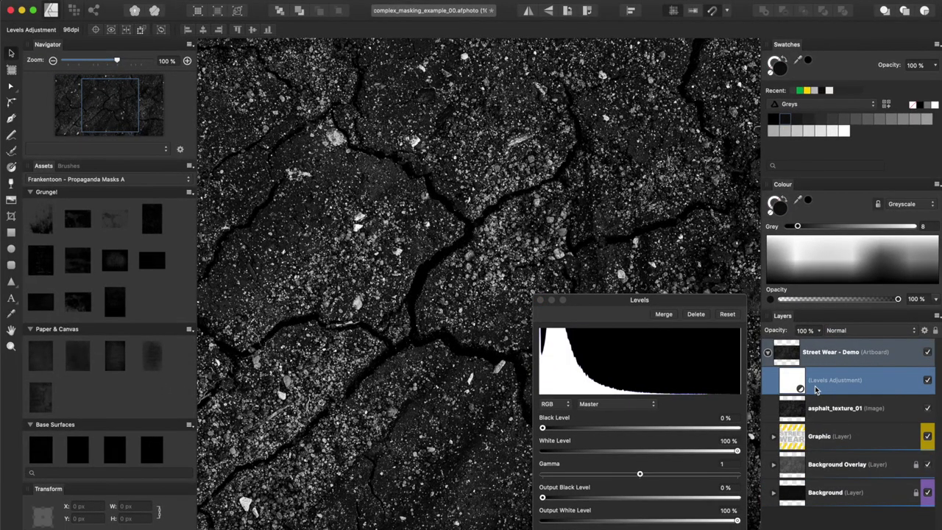
{"action": "left_click_drag", "start_coordinate": [735, 451], "coordinate": [667, 449]}
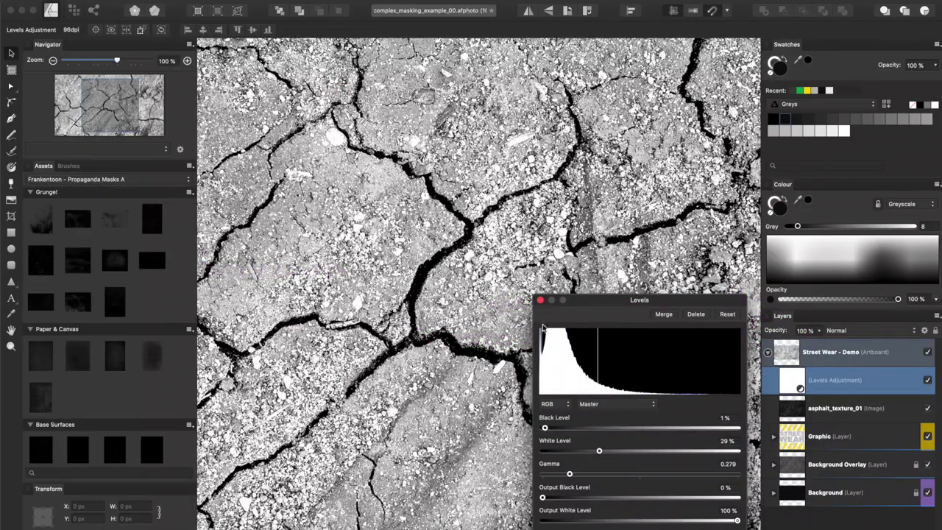
{"action": "left_click", "coordinate": [539, 301]}
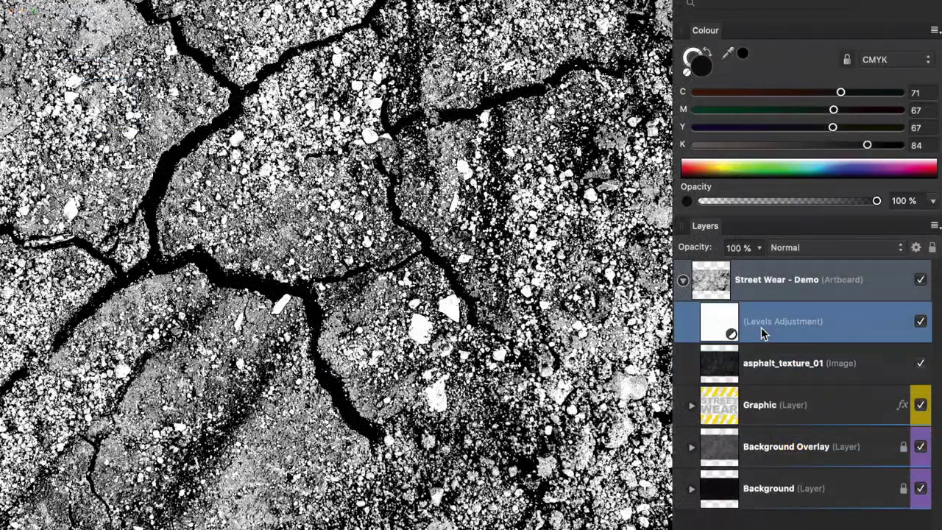
Group the Levels adjustment together with the top asphalt texture layer
{"action": "left_click", "coordinate": [774, 360], "text": "shift"}
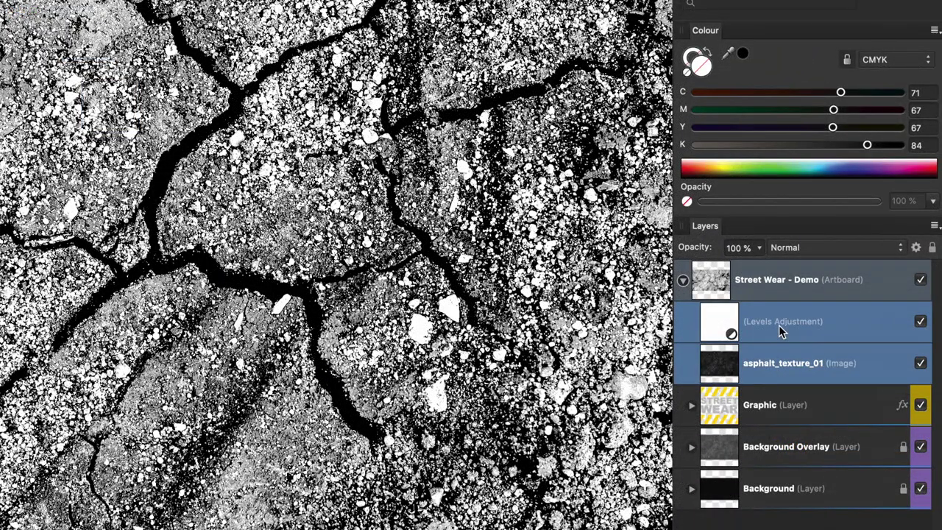
{"action": "right_click", "coordinate": [778, 325]}
{"action": "left_click", "coordinate": [799, 514]}
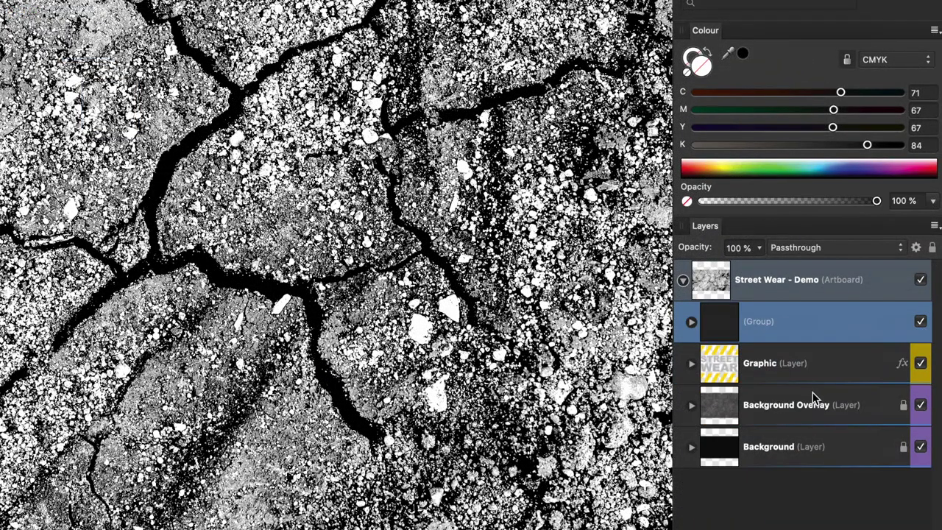
Rasterise the texture group to a mask and nest it inside the Graphic layer
{"action": "right_click", "coordinate": [772, 317]}
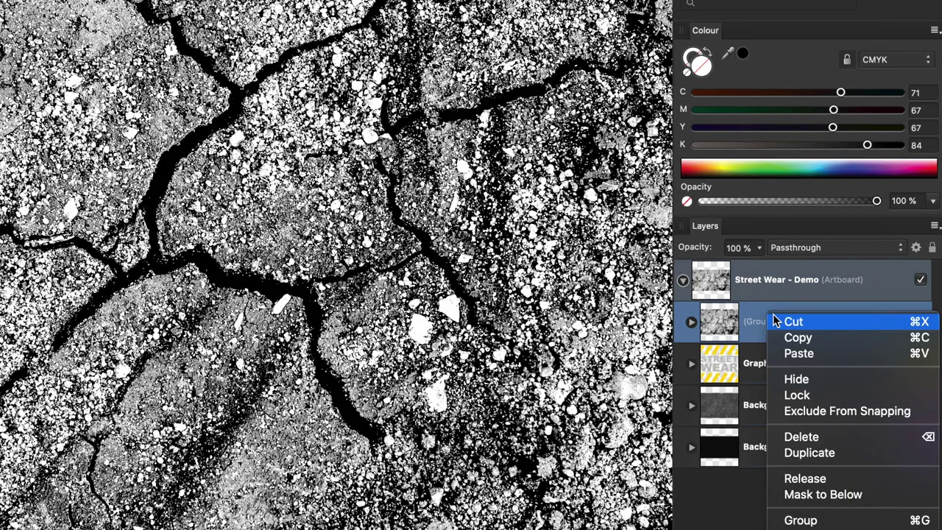
{"action": "scroll", "coordinate": [830, 522], "scroll_direction": "down", "scroll_amount": 3}
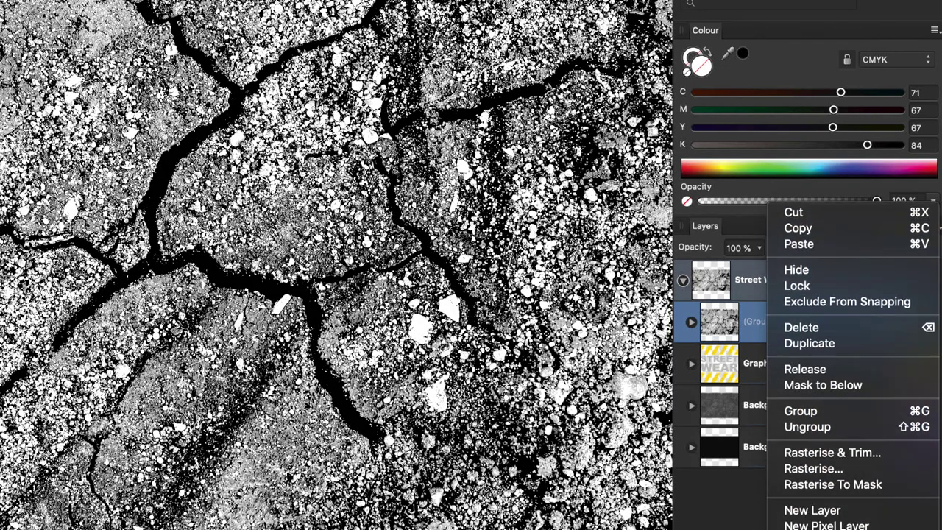
{"action": "left_click", "coordinate": [786, 485]}
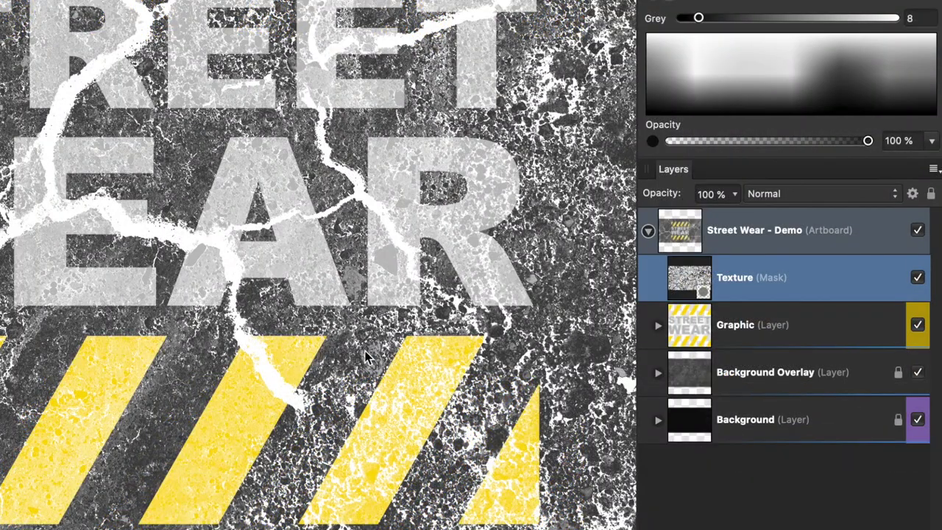
{"action": "left_click_drag", "start_coordinate": [690, 283], "coordinate": [700, 326]}
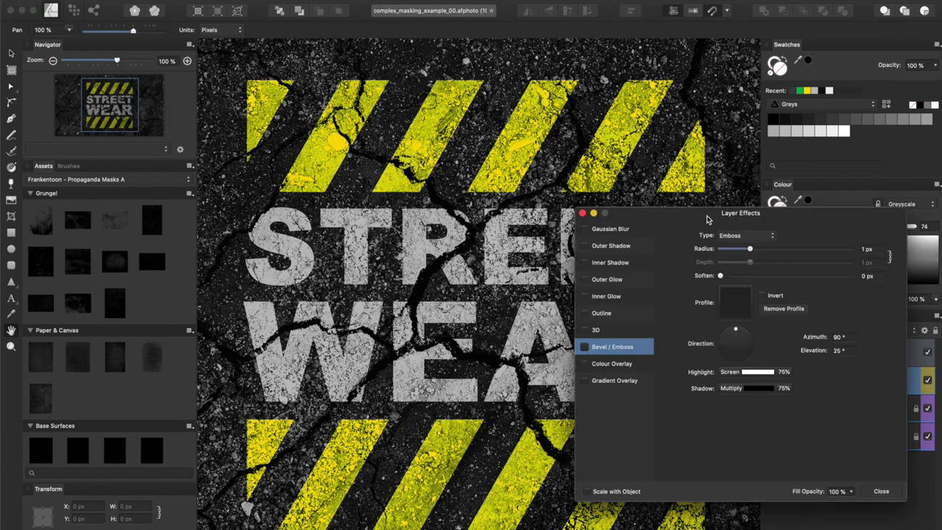
Apply a Bevel / Emboss of type Emboss: Radius 1 px, Azimuth 90°, Elevation 25°
{"action": "left_click_drag", "start_coordinate": [710, 218], "coordinate": [680, 235]}
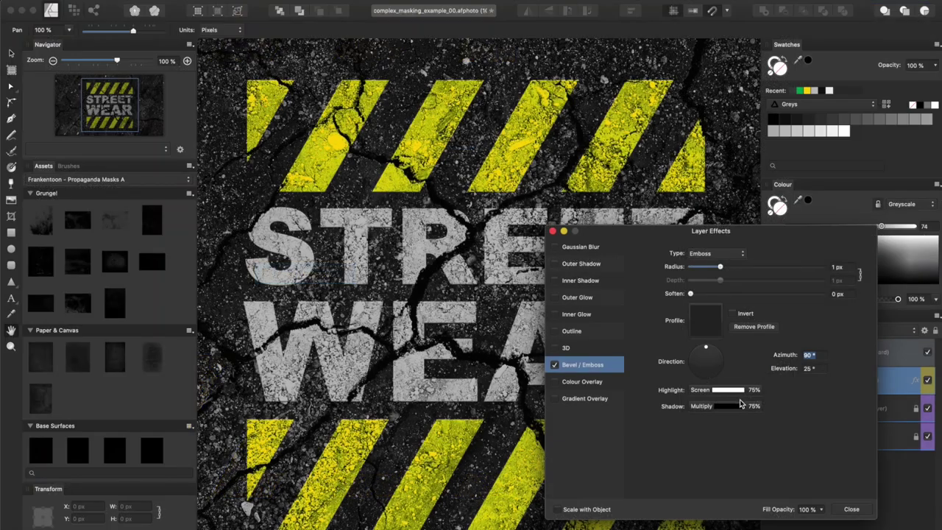
{"action": "left_click", "coordinate": [850, 509]}
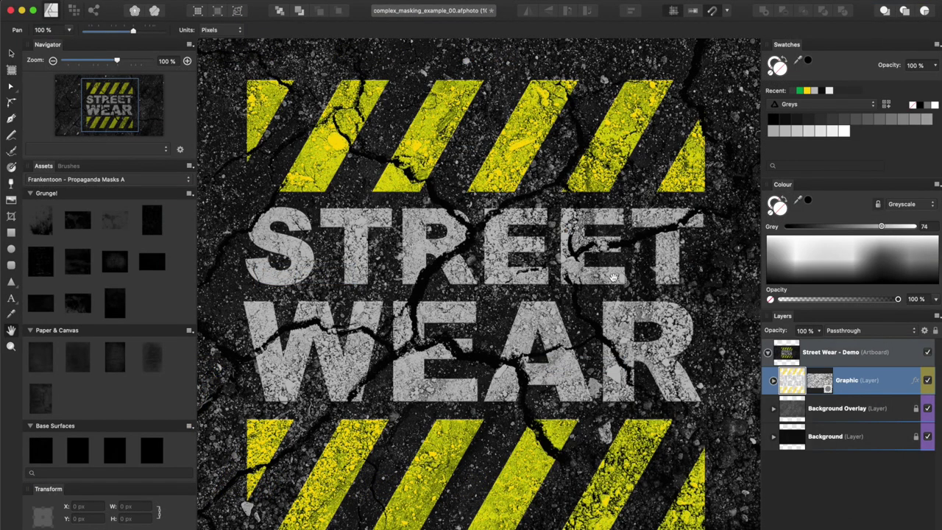
Zoom and pan around the canvas to inspect the embossed, cracked lettering and hazard stripes
{"action": "scroll", "coordinate": [612, 278], "scroll_direction": "up", "scroll_amount": 3}
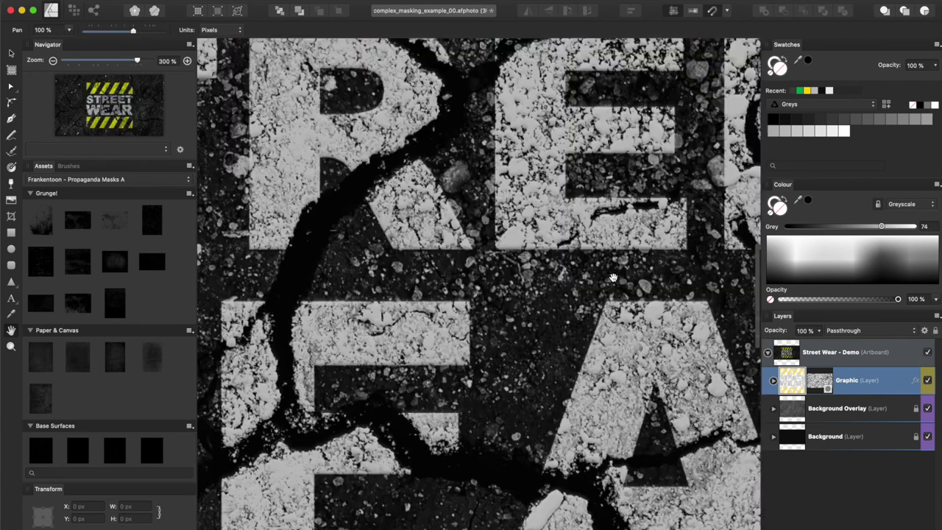
{"action": "scroll", "coordinate": [612, 278], "scroll_direction": "left", "scroll_amount": 5}
{"action": "scroll", "coordinate": [613, 278], "scroll_direction": "up", "scroll_amount": 4}
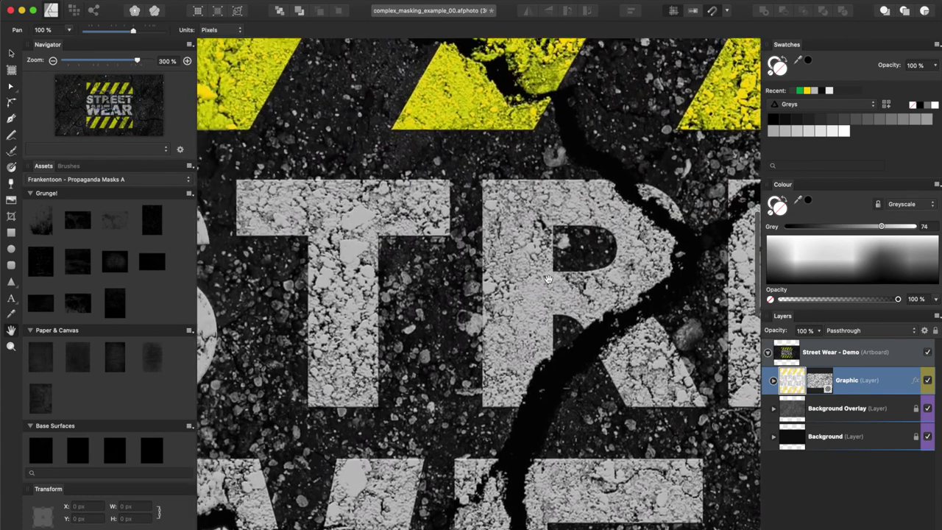
{"action": "scroll", "coordinate": [548, 279], "scroll_direction": "up", "scroll_amount": 8}
{"action": "scroll", "coordinate": [548, 279], "scroll_direction": "left", "scroll_amount": 1}
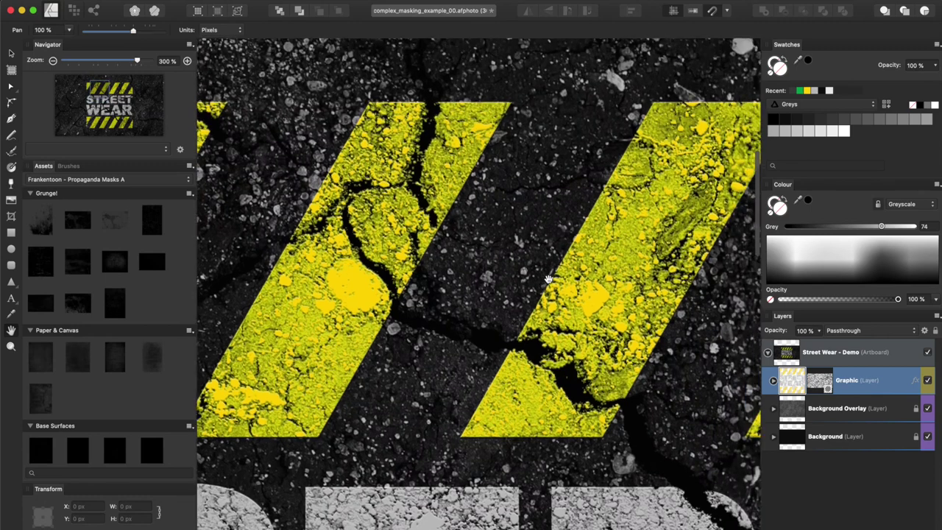
{"action": "scroll", "coordinate": [548, 279], "scroll_direction": "right", "scroll_amount": 2}
{"action": "scroll", "coordinate": [548, 279], "scroll_direction": "down", "scroll_amount": 1}
{"action": "scroll", "coordinate": [548, 278], "scroll_direction": "up", "scroll_amount": 3}
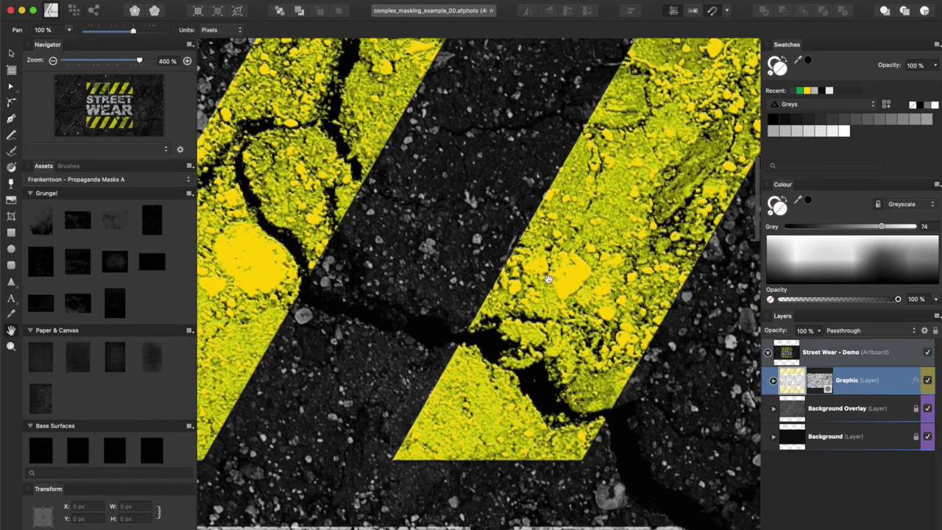
{"action": "scroll", "coordinate": [548, 278], "scroll_direction": "right", "scroll_amount": 4}
{"action": "scroll", "coordinate": [548, 278], "scroll_direction": "up", "scroll_amount": 2}
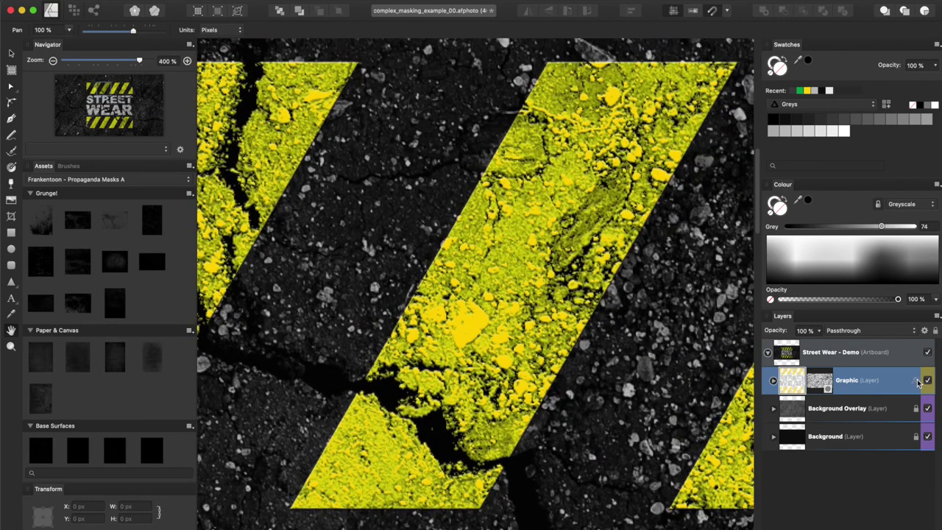
{"action": "left_click", "coordinate": [916, 381]}
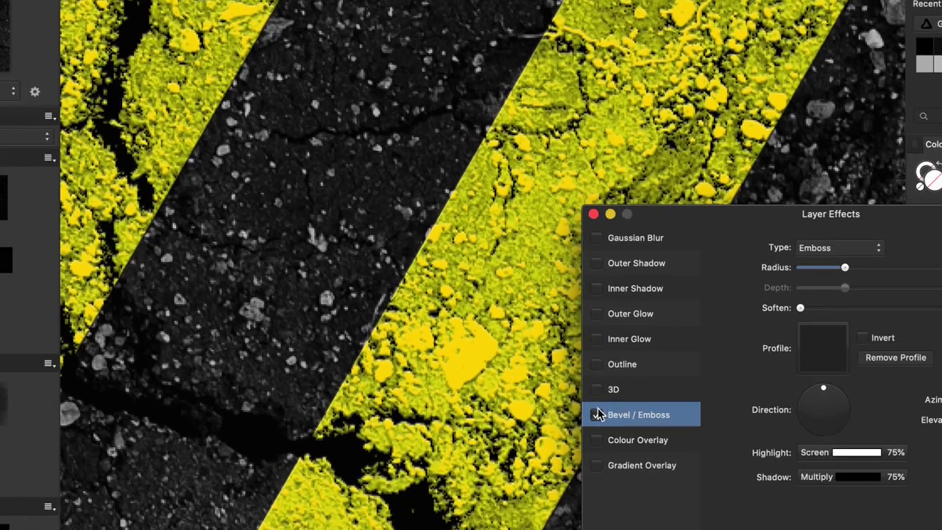
{"action": "left_click", "coordinate": [597, 414]}
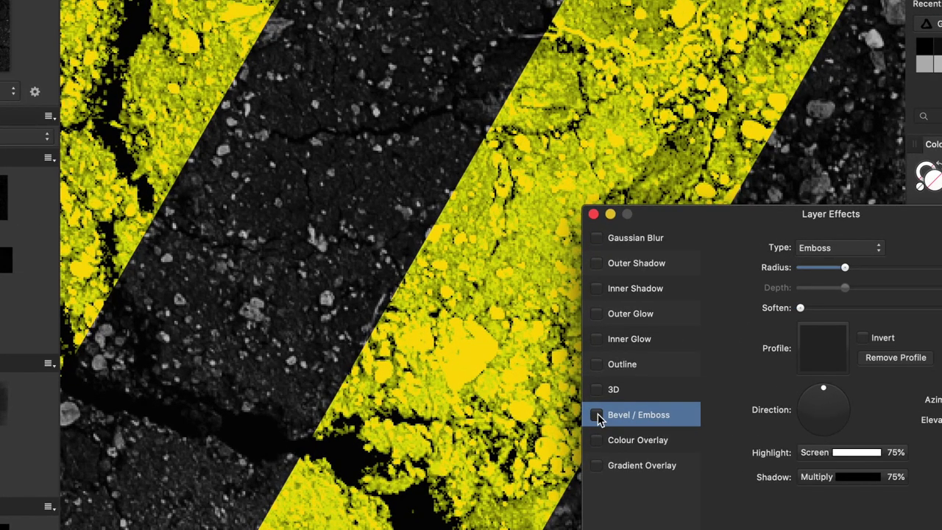
{"action": "left_click", "coordinate": [597, 414]}
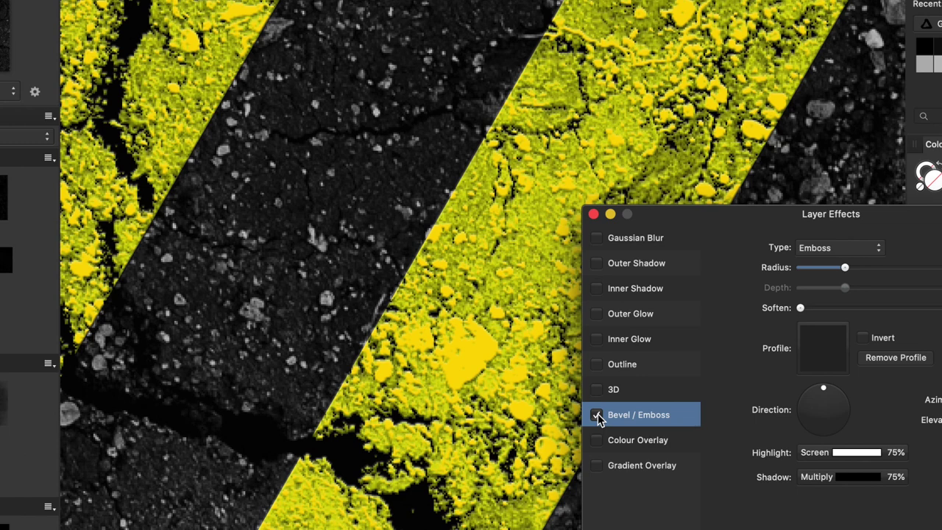
{"action": "left_click", "coordinate": [597, 415]}
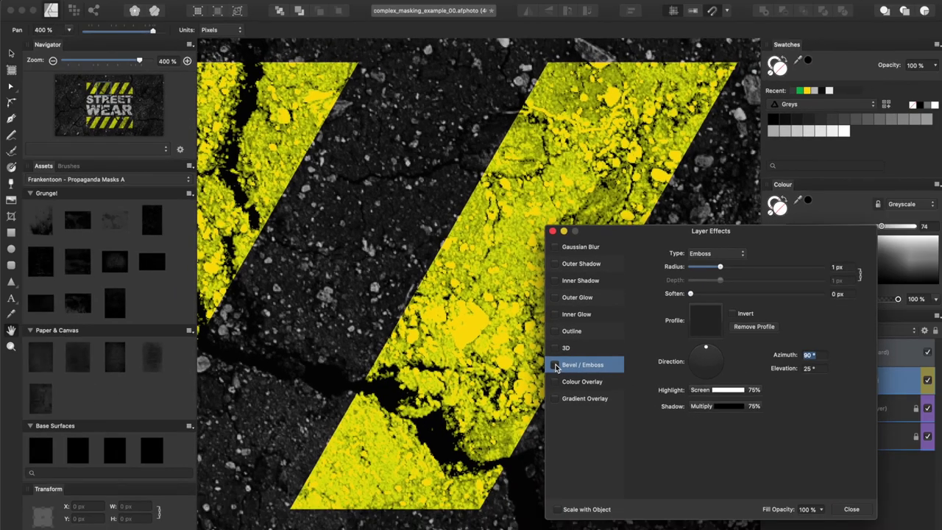
{"action": "left_click", "coordinate": [556, 366]}
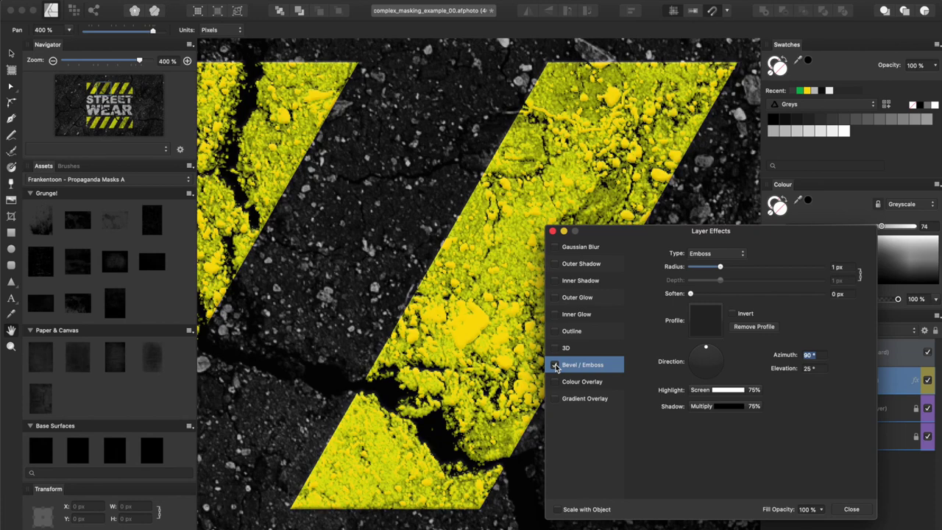
{"action": "left_click", "coordinate": [851, 509]}
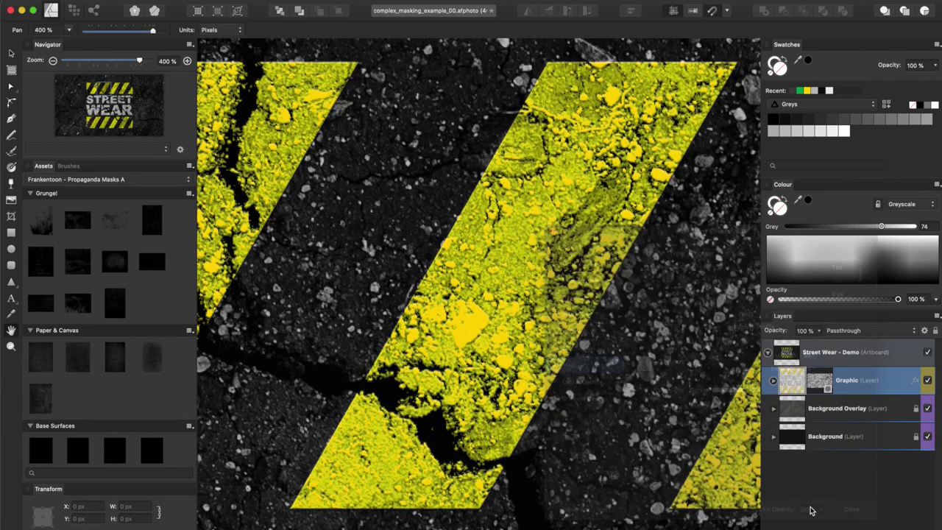
Zoom to 100% and add a Live Lighting filter layer positioned above Graphic
{"action": "key", "text": "super+1"}
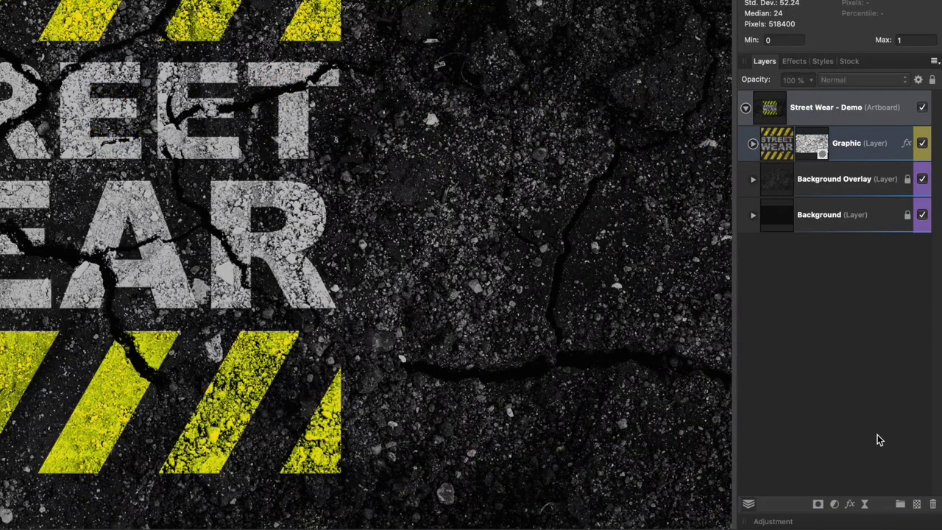
{"action": "left_click", "coordinate": [866, 505]}
{"action": "left_click", "coordinate": [853, 482]}
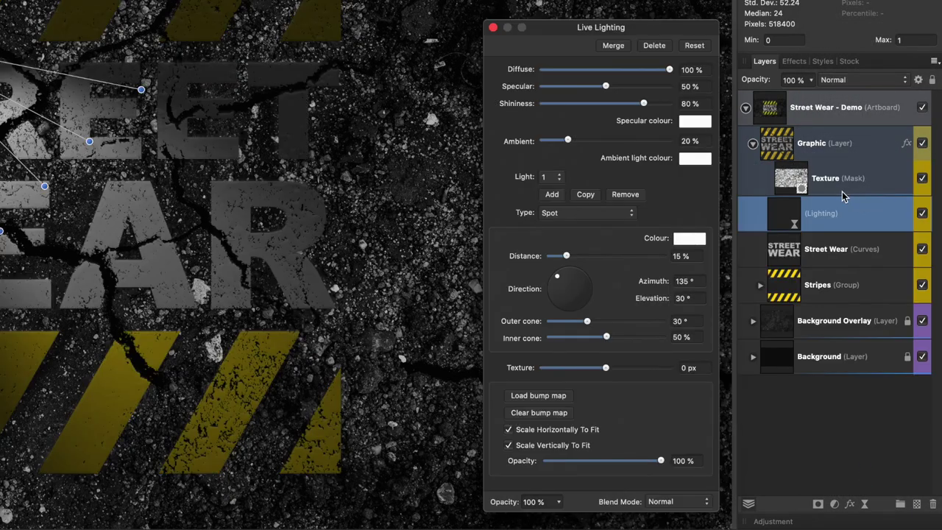
{"action": "left_click_drag", "start_coordinate": [844, 197], "coordinate": [836, 123]}
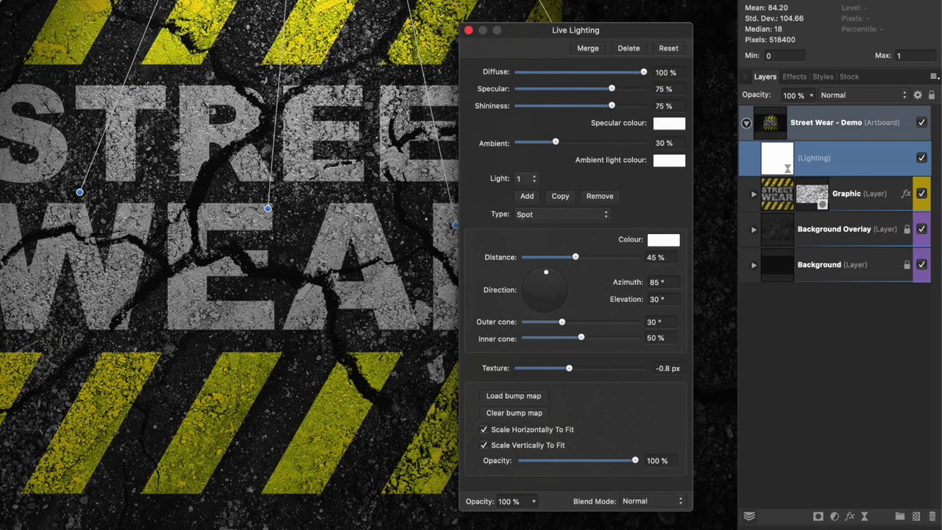
{"action": "left_click", "coordinate": [447, 67]}
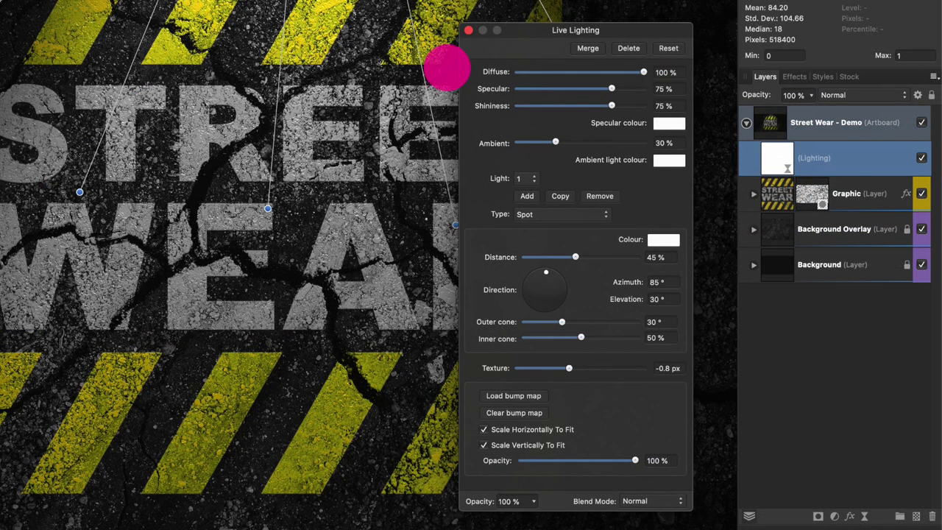
{"action": "left_click", "coordinate": [446, 90]}
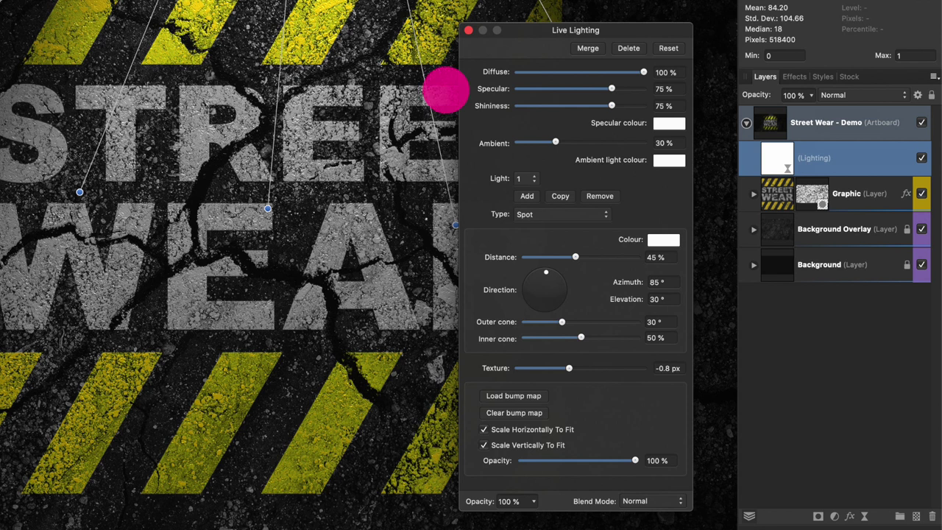
{"action": "left_click_drag", "start_coordinate": [446, 89], "coordinate": [445, 106]}
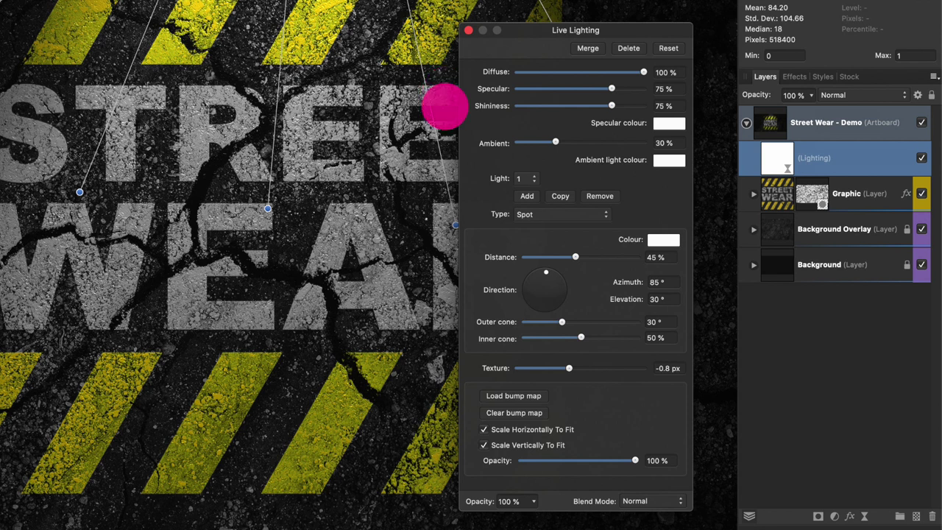
{"action": "left_click", "coordinate": [445, 145]}
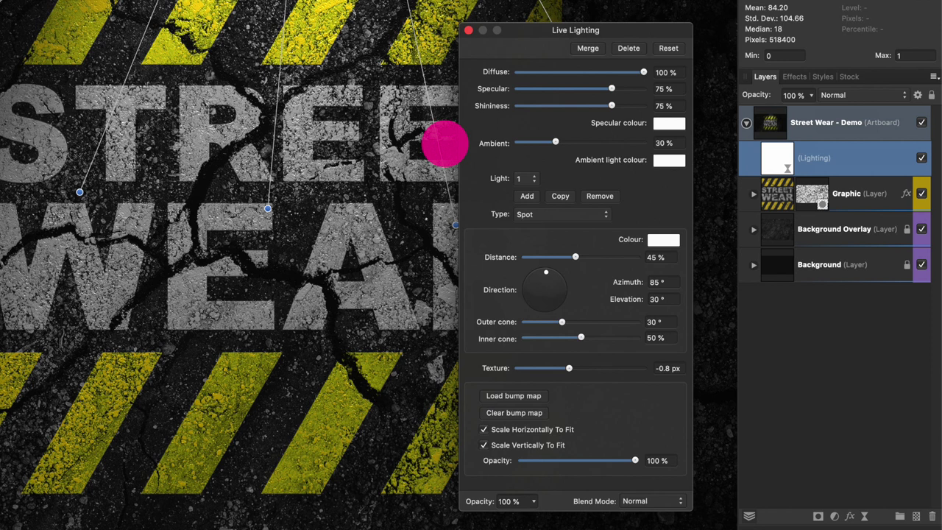
{"action": "left_click", "coordinate": [446, 257]}
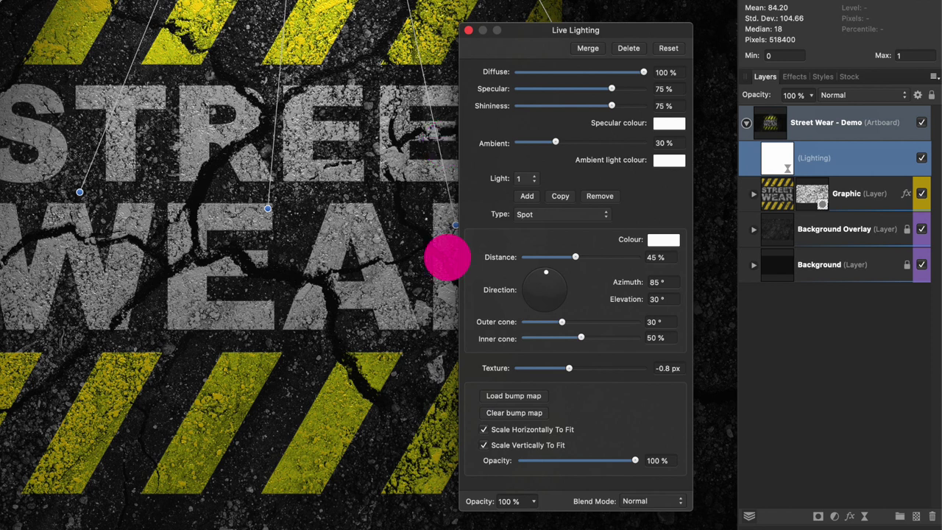
{"action": "left_click", "coordinate": [703, 283]}
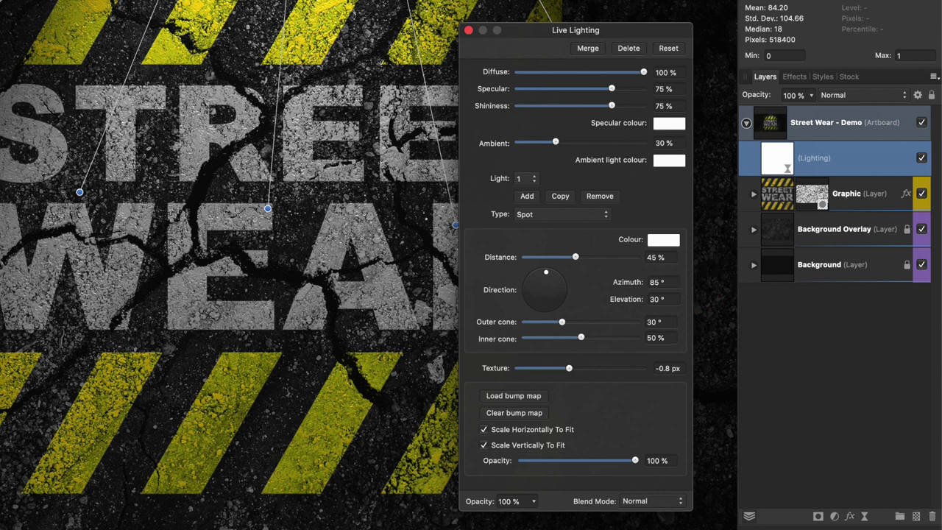
{"action": "left_click", "coordinate": [705, 297]}
{"action": "left_click", "coordinate": [446, 322]}
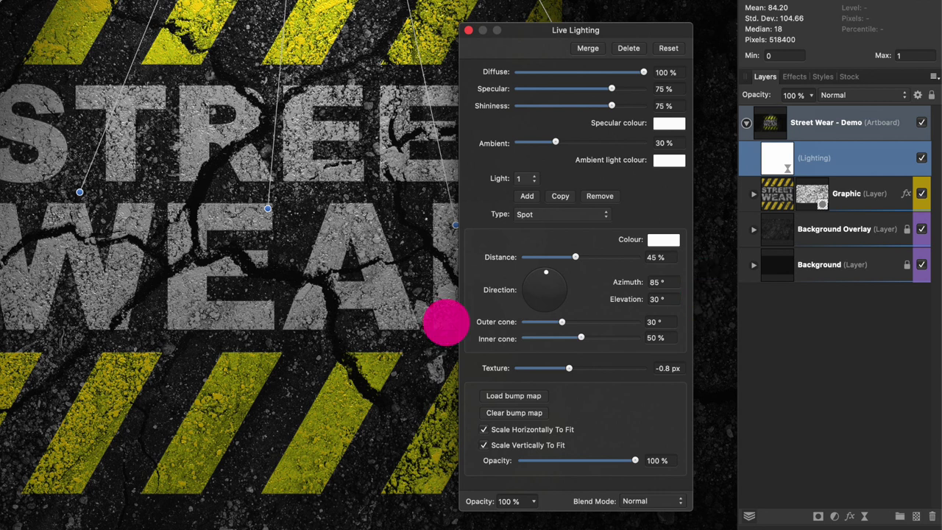
{"action": "left_click", "coordinate": [446, 341]}
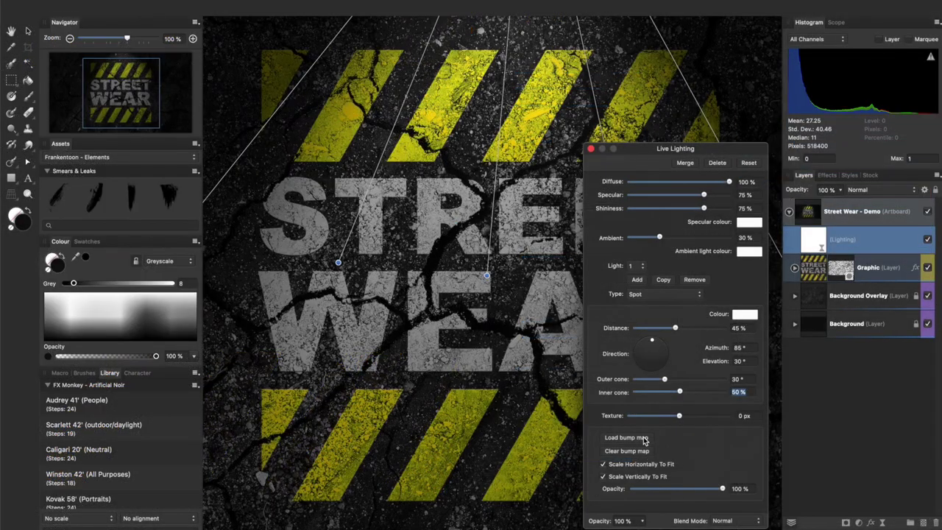
Use the asphalt texture image as the bump map at -0.8 px Texture, then close the lighting settings
{"action": "left_click", "coordinate": [643, 437]}
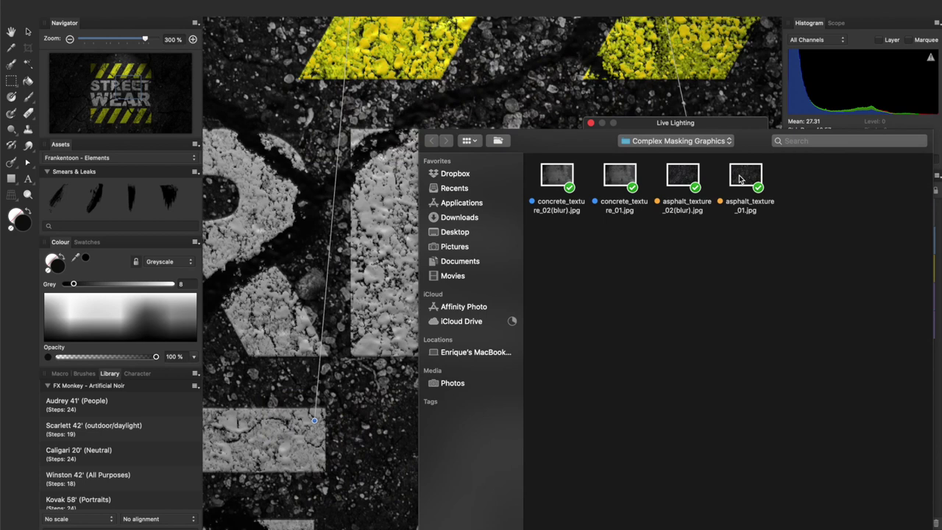
{"action": "left_click", "coordinate": [740, 179]}
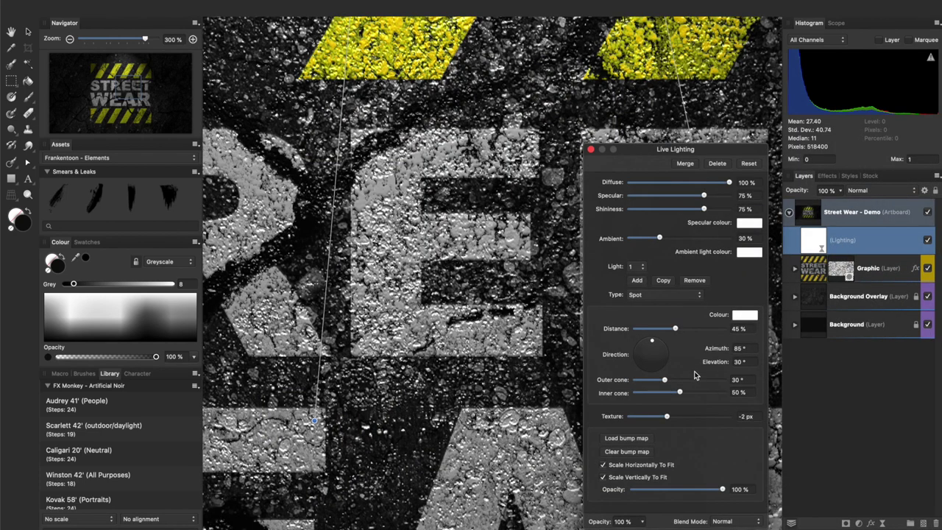
{"action": "left_click", "coordinate": [754, 418]}
{"action": "key", "text": "BackSpace"}
{"action": "left_click", "coordinate": [792, 415]}
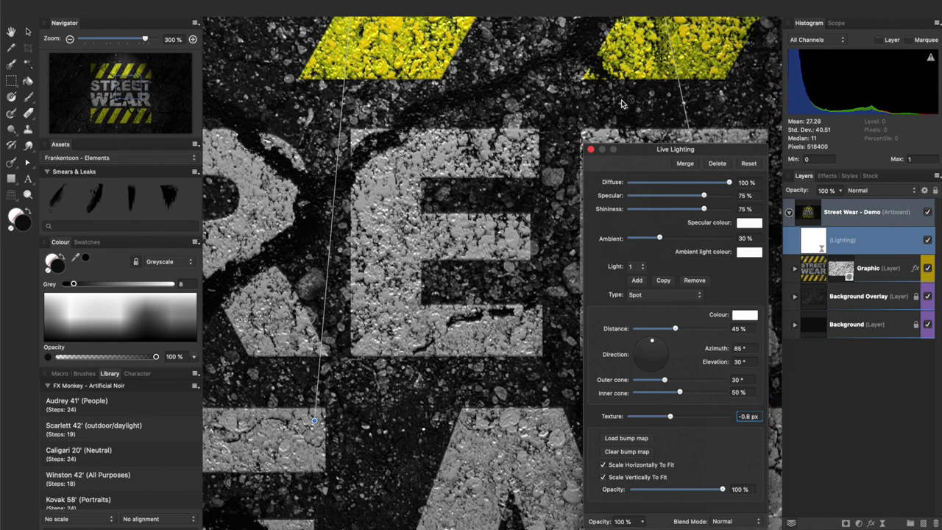
{"action": "left_click", "coordinate": [591, 151]}
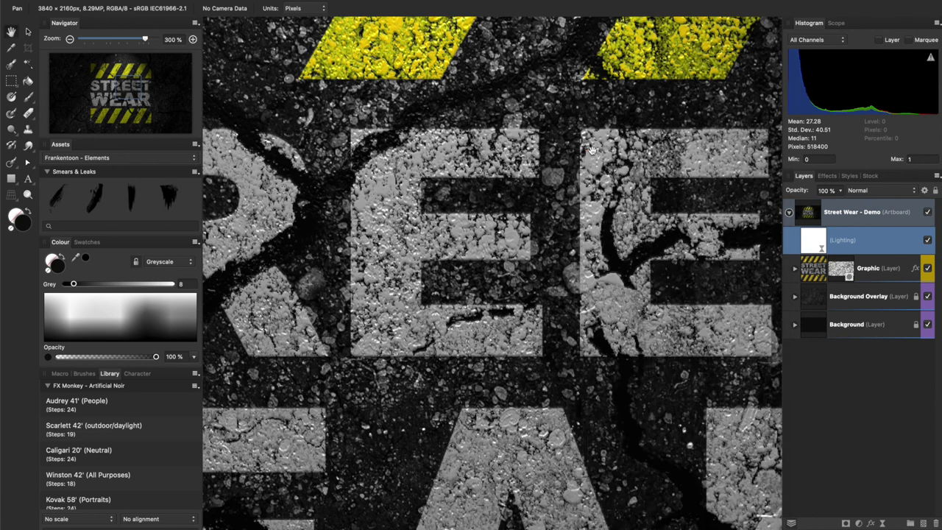
Pan around the canvas to inspect the bump-mapped lighting on the stripes and lettering
{"action": "scroll", "coordinate": [506, 204], "scroll_direction": "left", "scroll_amount": 4}
{"action": "scroll", "coordinate": [506, 204], "scroll_direction": "up", "scroll_amount": 5}
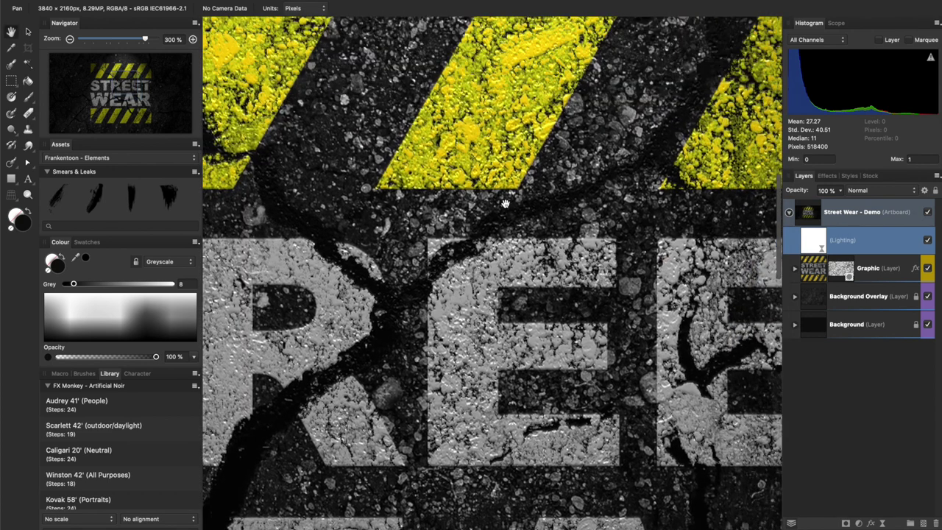
{"action": "scroll", "coordinate": [631, 317], "scroll_direction": "right", "scroll_amount": 3}
{"action": "scroll", "coordinate": [631, 316], "scroll_direction": "down", "scroll_amount": 1}
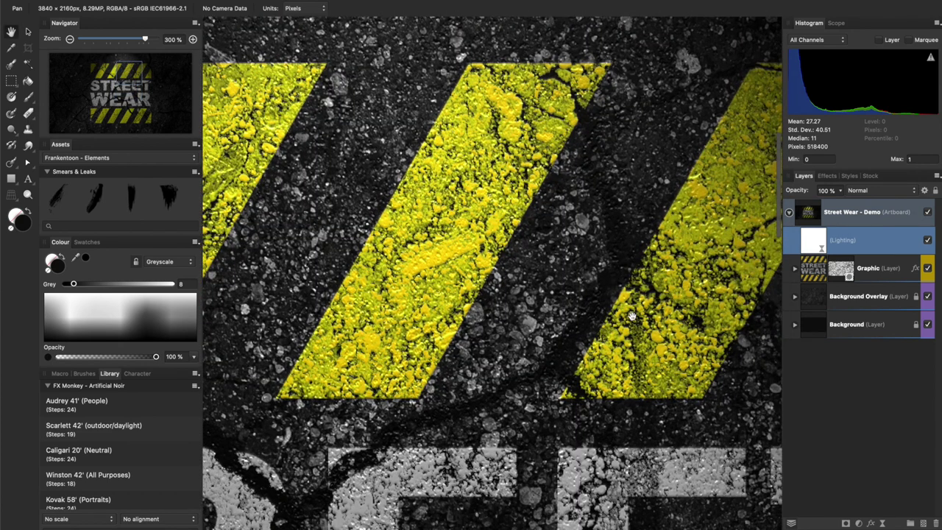
{"action": "scroll", "coordinate": [568, 329], "scroll_direction": "right", "scroll_amount": 4}
{"action": "scroll", "coordinate": [569, 329], "scroll_direction": "down", "scroll_amount": 1}
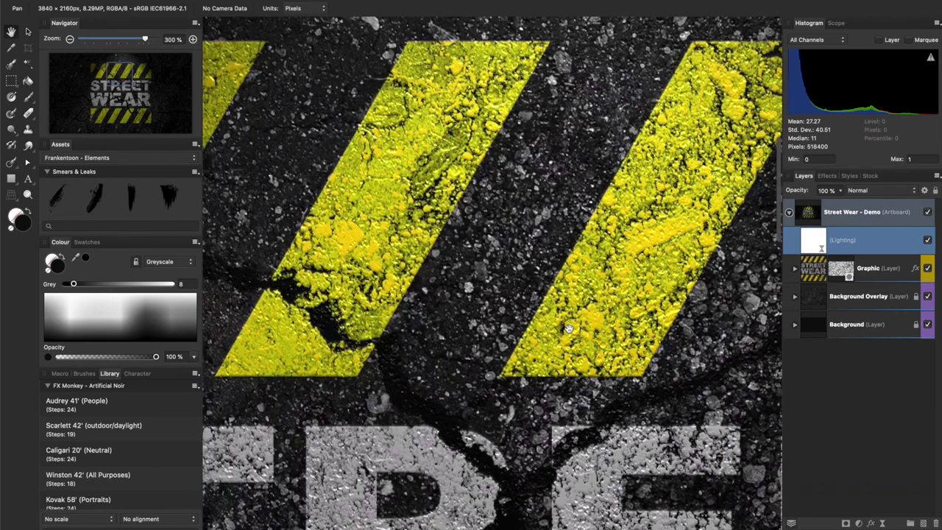
{"action": "scroll", "coordinate": [404, 312], "scroll_direction": "left", "scroll_amount": 7}
{"action": "scroll", "coordinate": [404, 312], "scroll_direction": "up", "scroll_amount": 2}
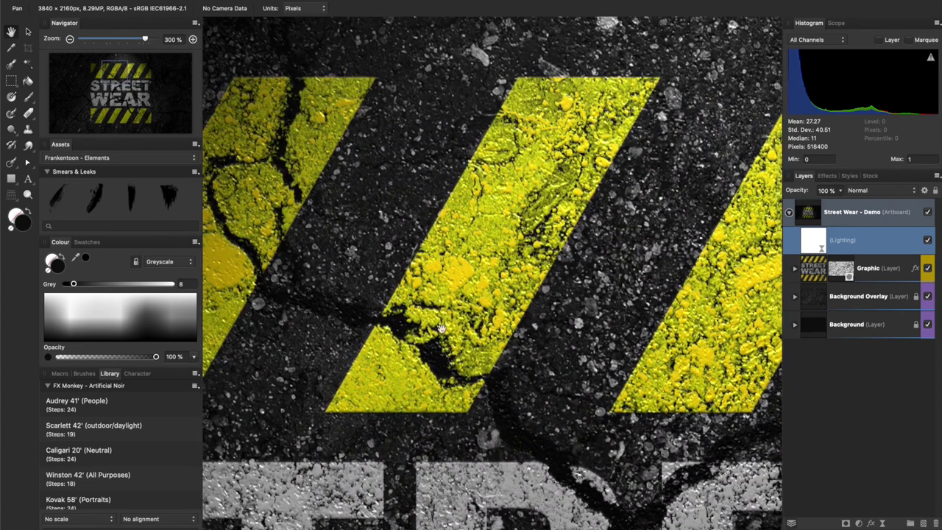
{"action": "scroll", "coordinate": [457, 360], "scroll_direction": "left", "scroll_amount": 7}
{"action": "scroll", "coordinate": [457, 361], "scroll_direction": "down", "scroll_amount": 3}
{"action": "scroll", "coordinate": [457, 361], "scroll_direction": "left", "scroll_amount": 4}
{"action": "scroll", "coordinate": [457, 360], "scroll_direction": "down", "scroll_amount": 4}
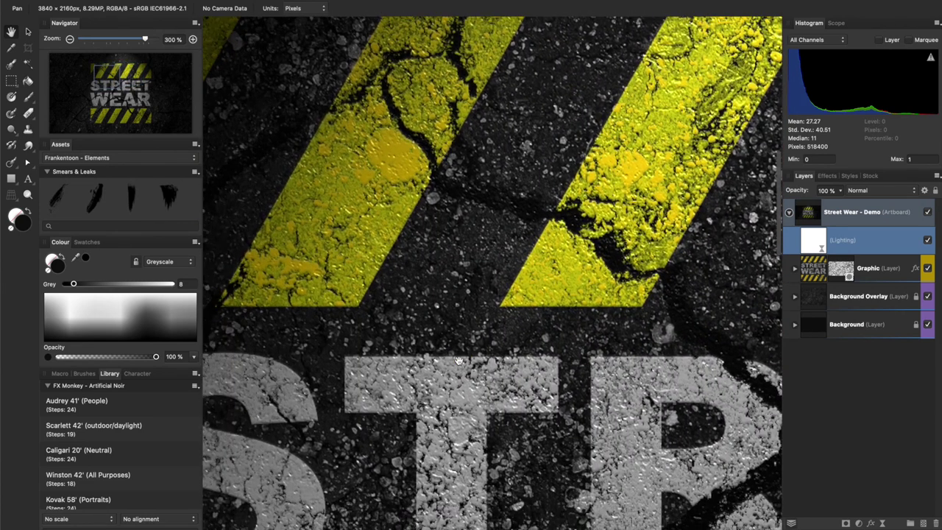
{"action": "scroll", "coordinate": [457, 360], "scroll_direction": "down", "scroll_amount": 10}
{"action": "scroll", "coordinate": [457, 360], "scroll_direction": "left", "scroll_amount": 5}
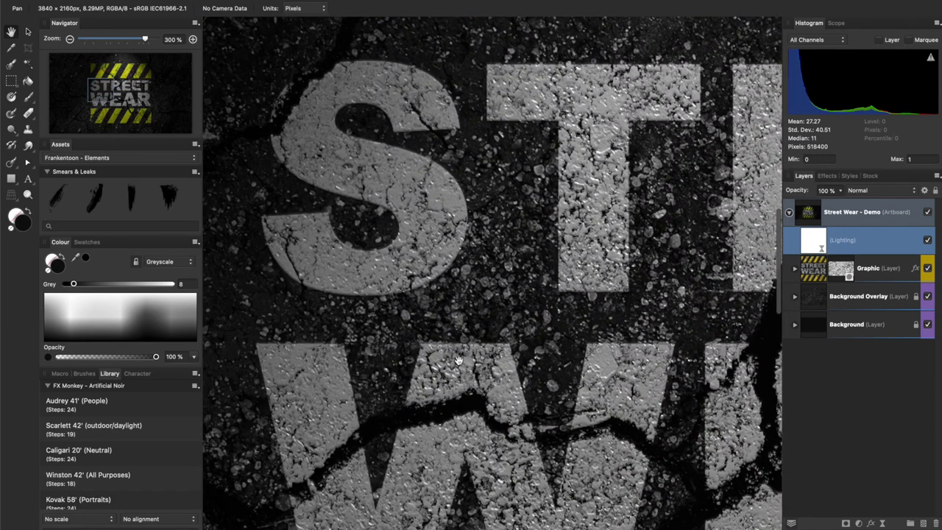
{"action": "scroll", "coordinate": [457, 360], "scroll_direction": "down", "scroll_amount": 5}
{"action": "scroll", "coordinate": [457, 360], "scroll_direction": "right", "scroll_amount": 1}
{"action": "scroll", "coordinate": [457, 360], "scroll_direction": "down", "scroll_amount": 2}
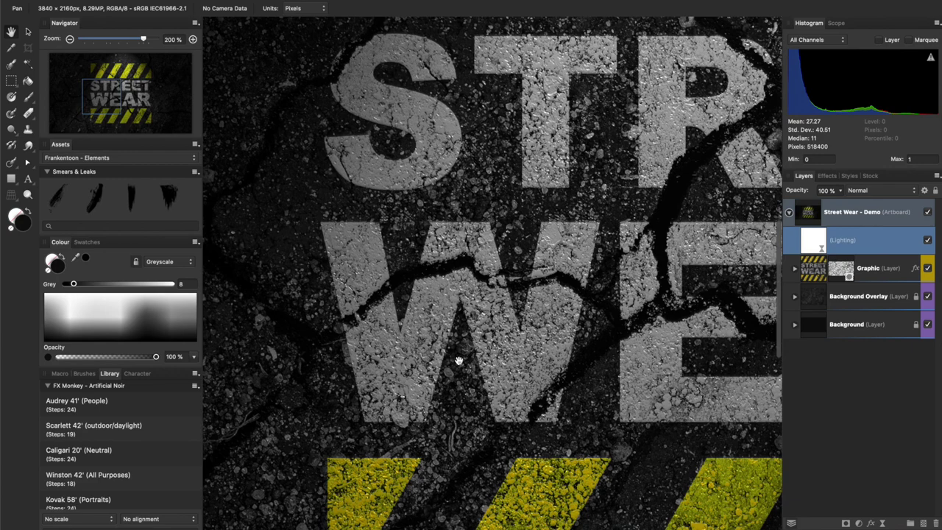
{"action": "scroll", "coordinate": [552, 390], "scroll_direction": "right", "scroll_amount": 4}
{"action": "scroll", "coordinate": [552, 389], "scroll_direction": "right", "scroll_amount": 6}
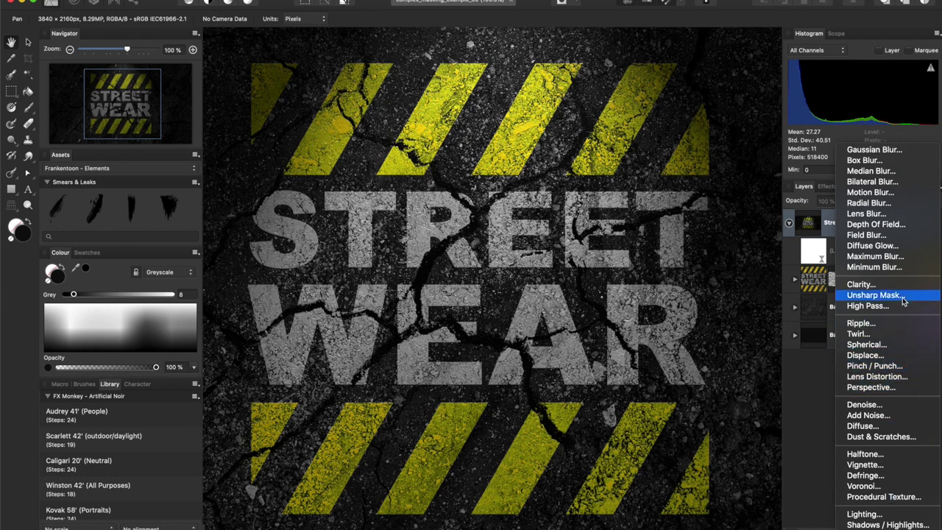
Add a Live Depth of Field Blur and set its Radius to 6.5 px
{"action": "left_click", "coordinate": [876, 225]}
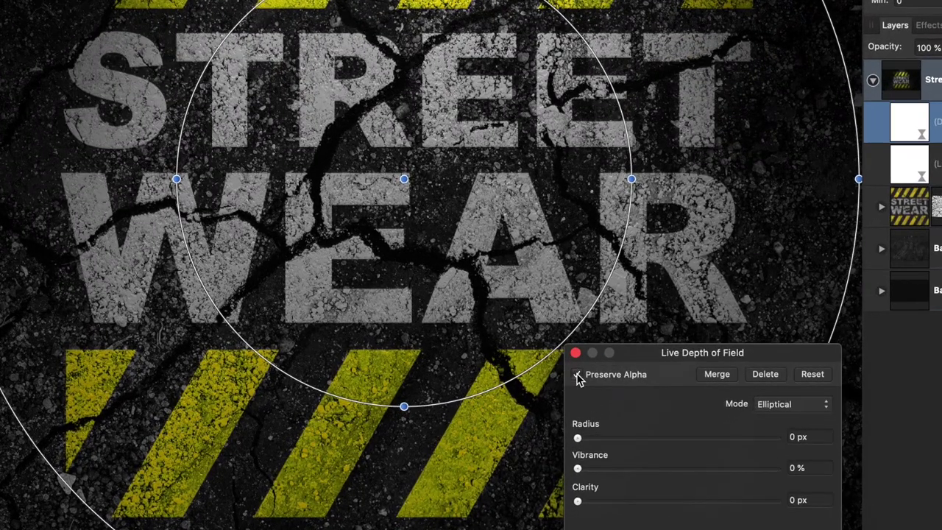
{"action": "left_click", "coordinate": [802, 436]}
{"action": "type", "text": "6"}
{"action": "key", "text": "Return"}
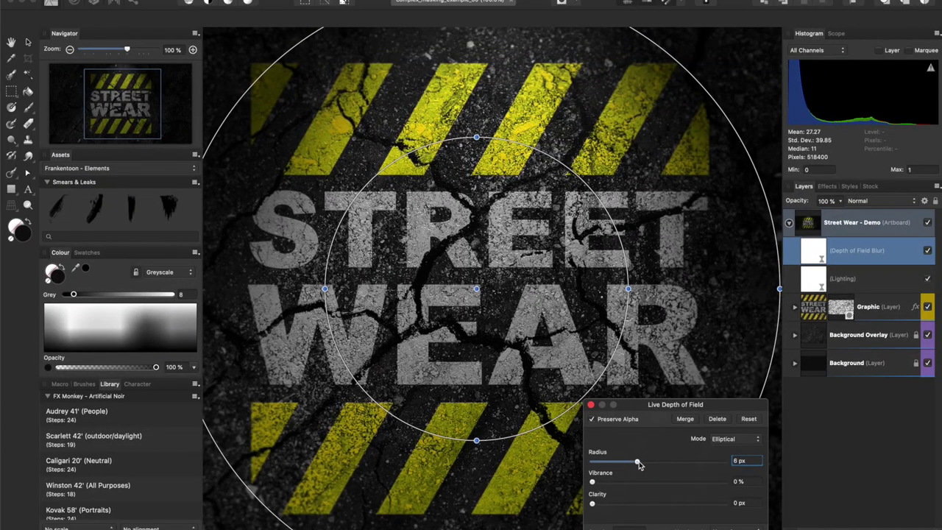
{"action": "mouse_move", "coordinate": [639, 463]}
{"action": "left_mouse_down"}
{"action": "mouse_move", "coordinate": [684, 461]}
{"action": "mouse_move", "coordinate": [633, 462]}
{"action": "left_mouse_up"}
{"action": "left_click", "coordinate": [756, 463]}
{"action": "type", "text": "6.5"}
{"action": "key", "text": "Return"}
Fit the inner and outer blur ellipses around the STREET WEAR lettering, then close the settings
{"action": "left_click_drag", "start_coordinate": [475, 139], "coordinate": [479, 130]}
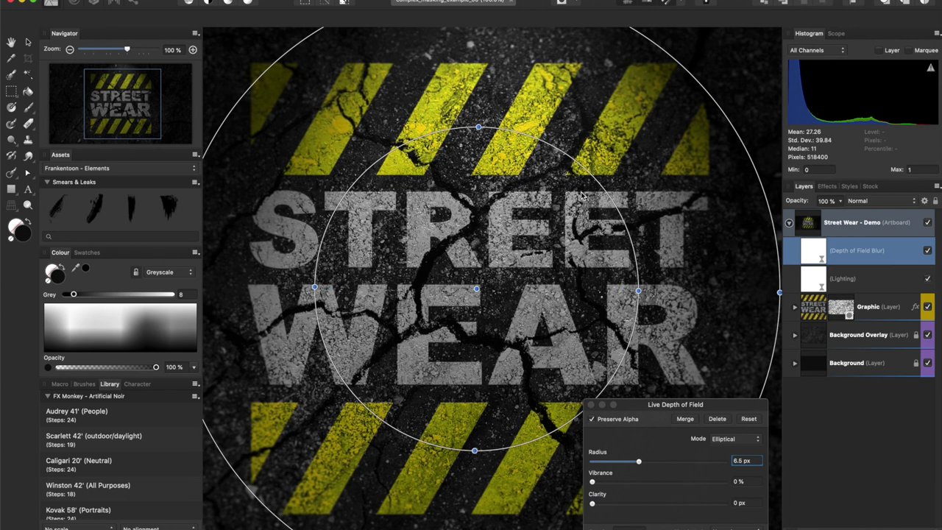
{"action": "key", "text": "super+minus"}
{"action": "left_click_drag", "start_coordinate": [484, 74], "coordinate": [483, 86]}
{"action": "left_click_drag", "start_coordinate": [709, 294], "coordinate": [742, 291]}
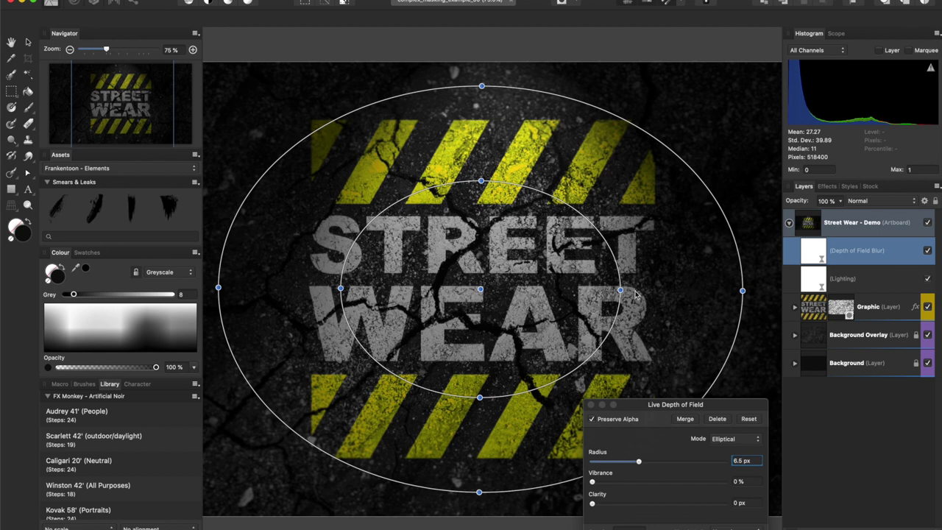
{"action": "left_click_drag", "start_coordinate": [620, 290], "coordinate": [624, 291]}
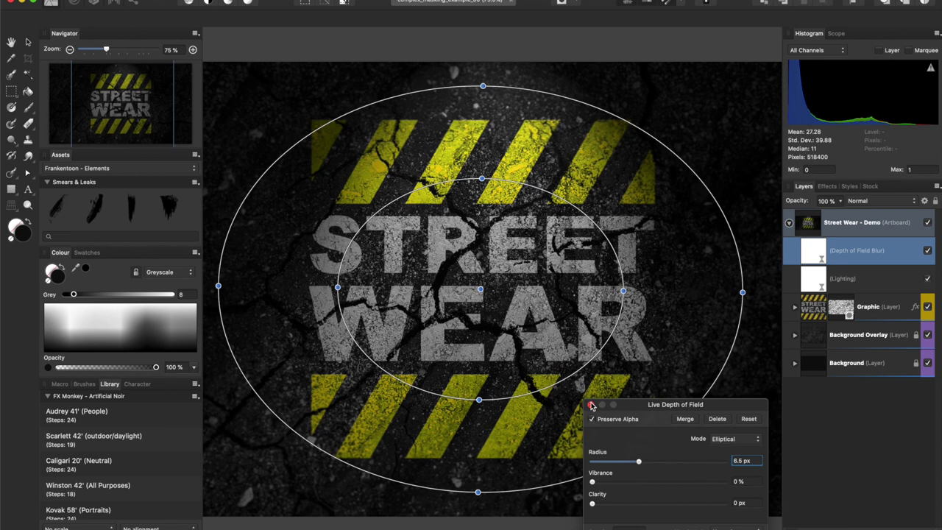
{"action": "left_click", "coordinate": [590, 405]}
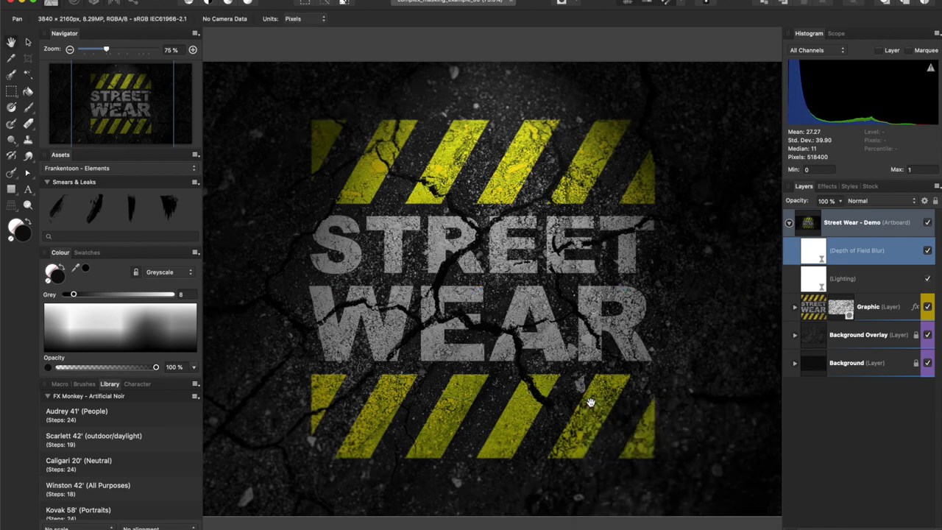
{"action": "key", "text": "super+1"}
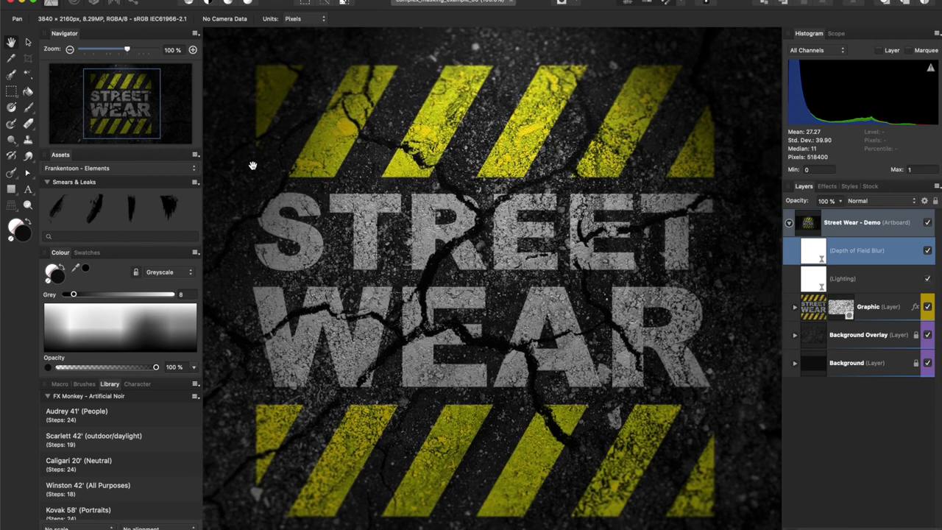
{"action": "scroll", "coordinate": [630, 271], "scroll_direction": "left", "scroll_amount": 2}
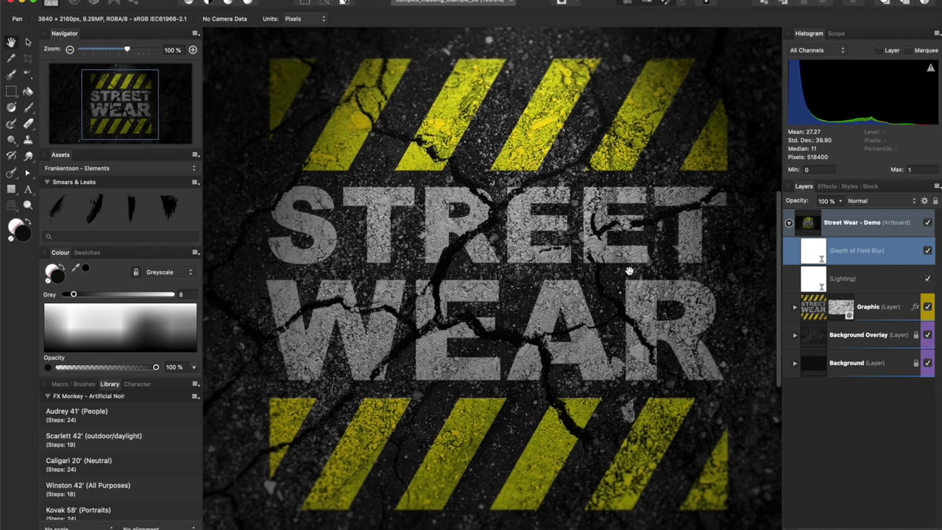
{"action": "key", "text": "super+equal"}
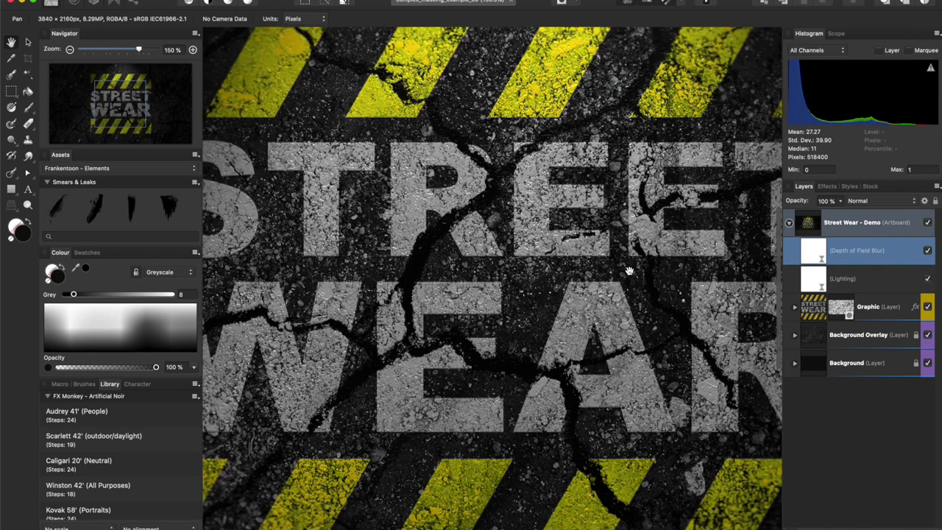
{"action": "scroll", "coordinate": [629, 271], "scroll_direction": "left", "scroll_amount": 5}
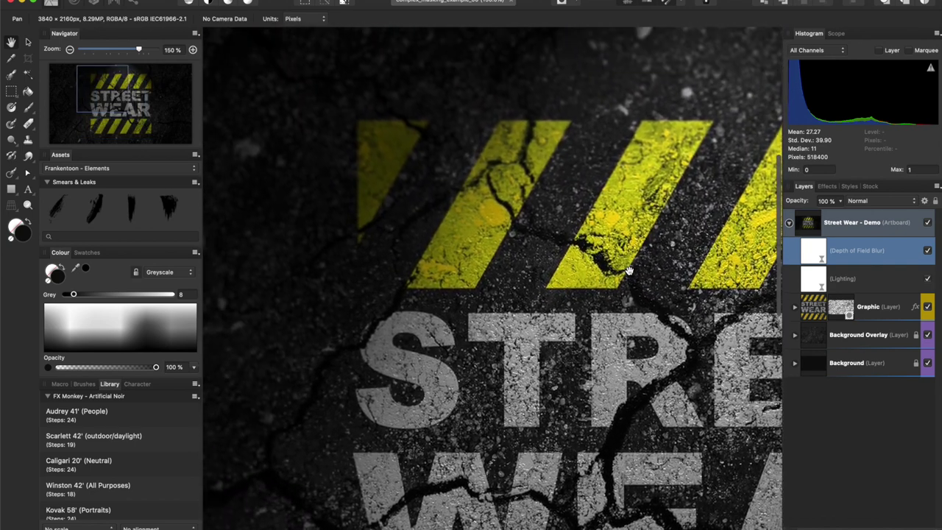
{"action": "scroll", "coordinate": [629, 271], "scroll_direction": "down", "scroll_amount": 2}
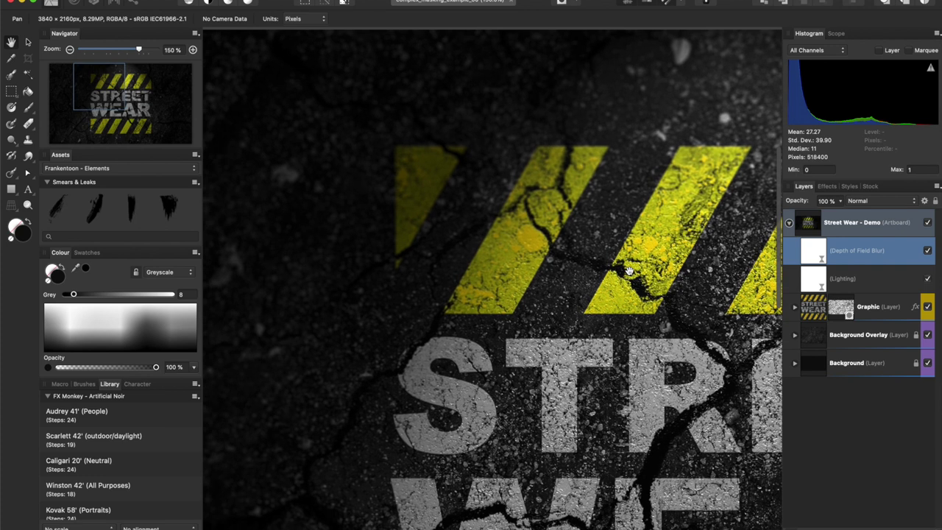
{"action": "left_click", "coordinate": [927, 252]}
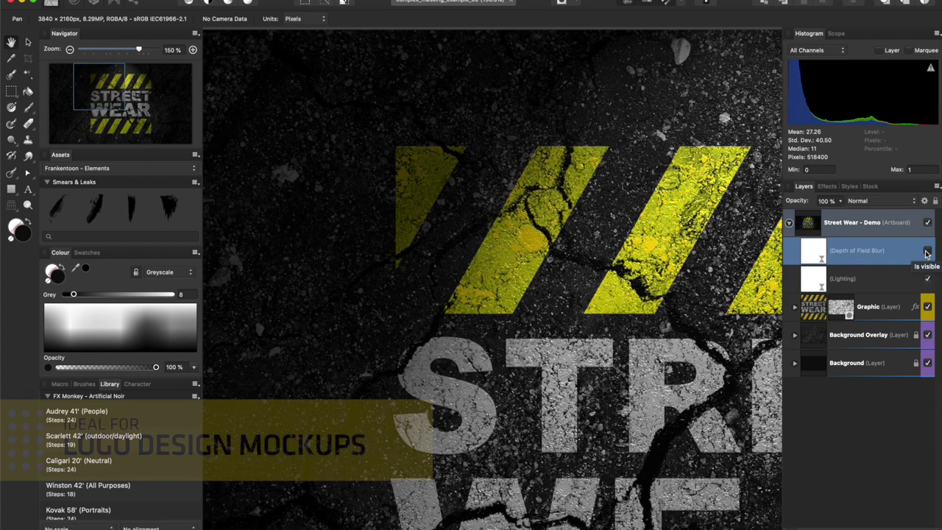
{"action": "left_click", "coordinate": [927, 252]}
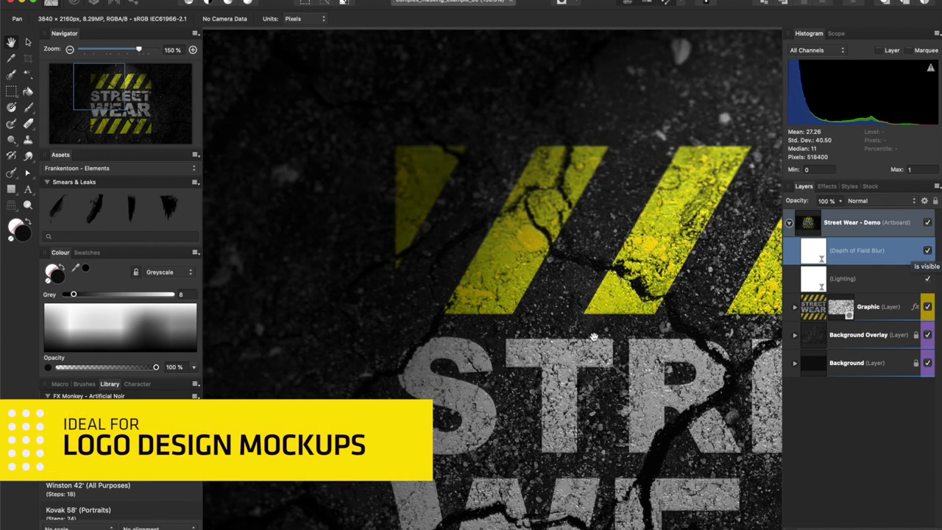
{"action": "scroll", "coordinate": [594, 337], "scroll_direction": "down", "scroll_amount": 5}
{"action": "scroll", "coordinate": [594, 337], "scroll_direction": "right", "scroll_amount": 5}
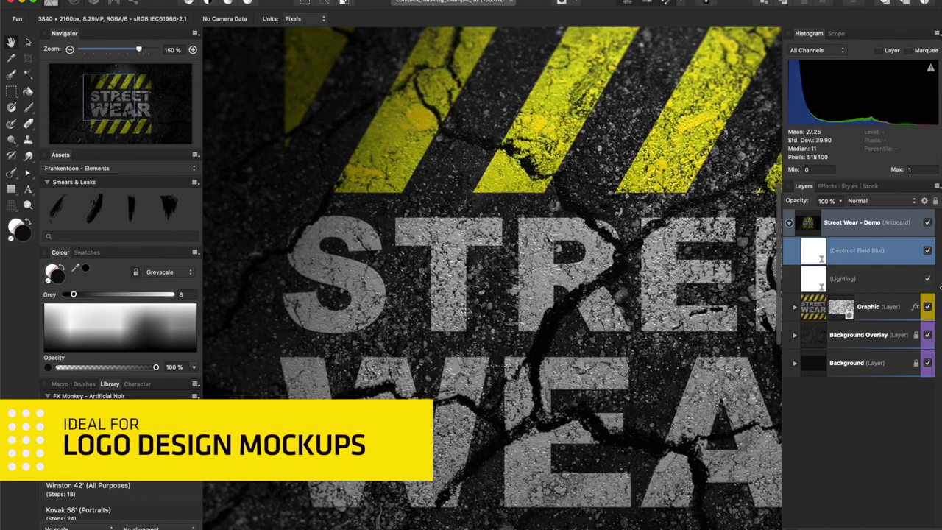
{"action": "left_click", "coordinate": [927, 251]}
{"action": "left_click", "coordinate": [929, 252]}
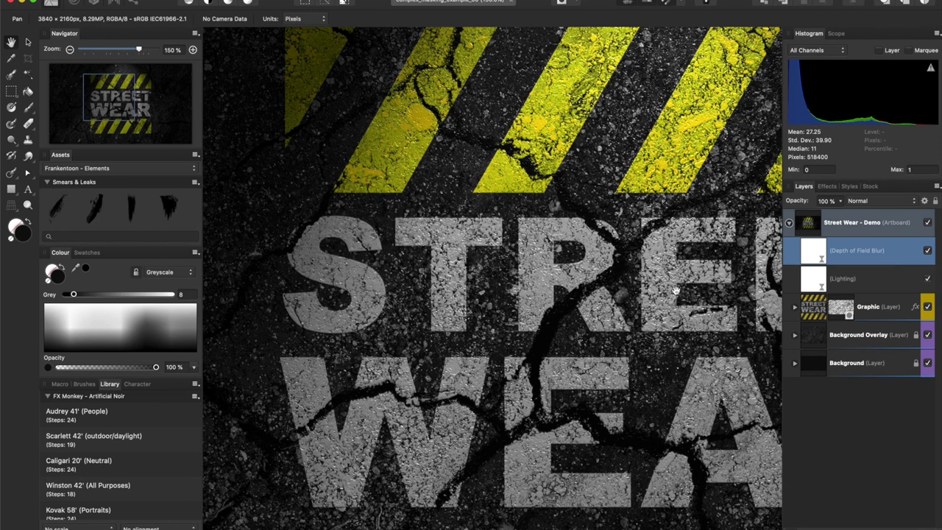
{"action": "scroll", "coordinate": [675, 290], "scroll_direction": "down", "scroll_amount": 3}
{"action": "scroll", "coordinate": [676, 289], "scroll_direction": "right", "scroll_amount": 5}
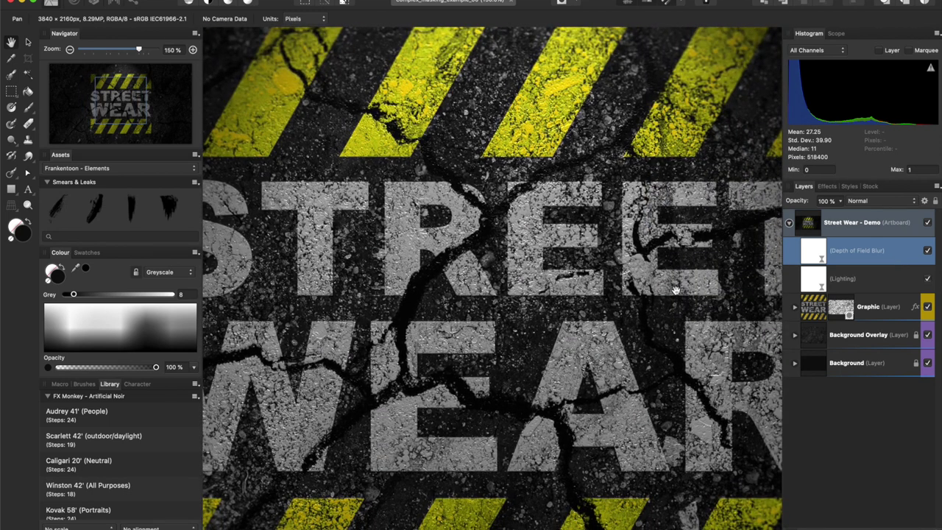
{"action": "key", "text": "super+1"}
{"action": "scroll", "coordinate": [675, 290], "scroll_direction": "down", "scroll_amount": 2}
{"action": "scroll", "coordinate": [675, 290], "scroll_direction": "right", "scroll_amount": 2}
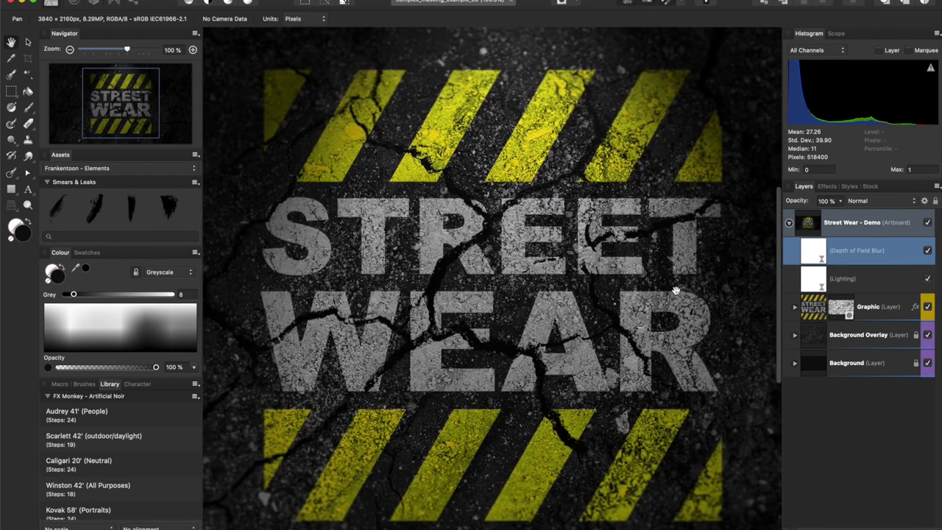